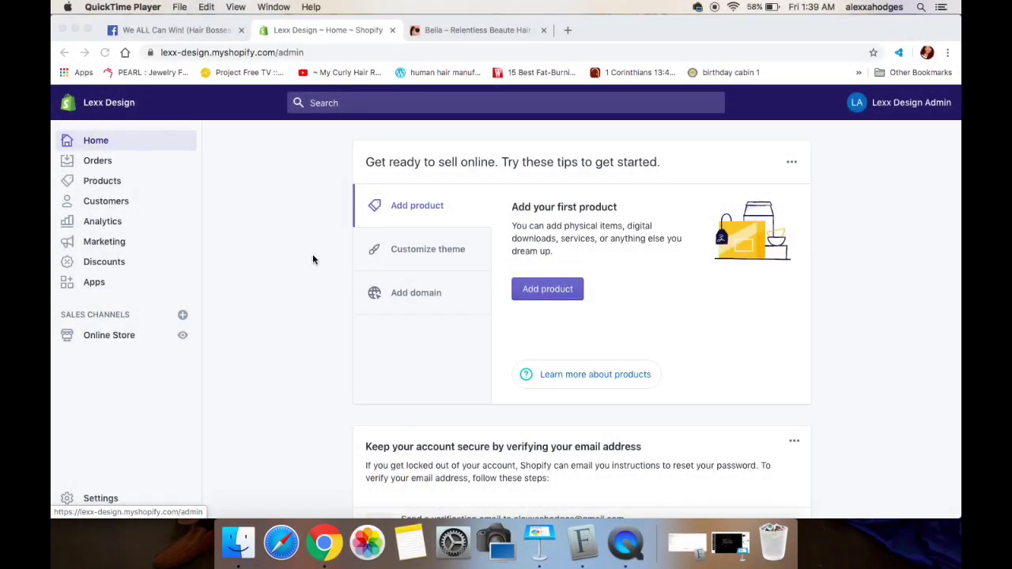
In Chrome, go from the Shopify home page to Products and start a blank new product.
{"action": "left_click", "coordinate": [155, 183]}
{"action": "left_click", "coordinate": [102, 182]}
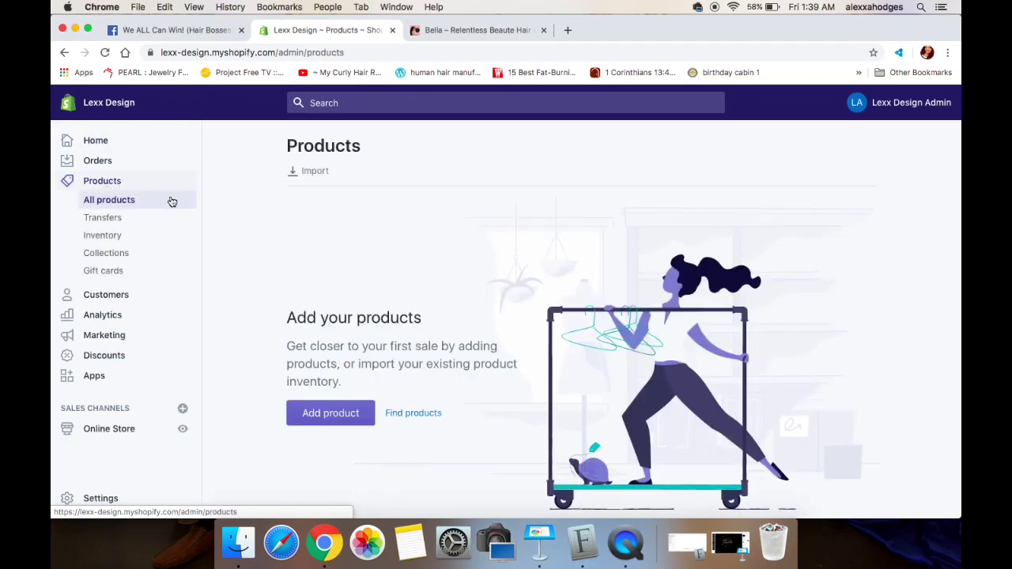
{"action": "left_click", "coordinate": [331, 417]}
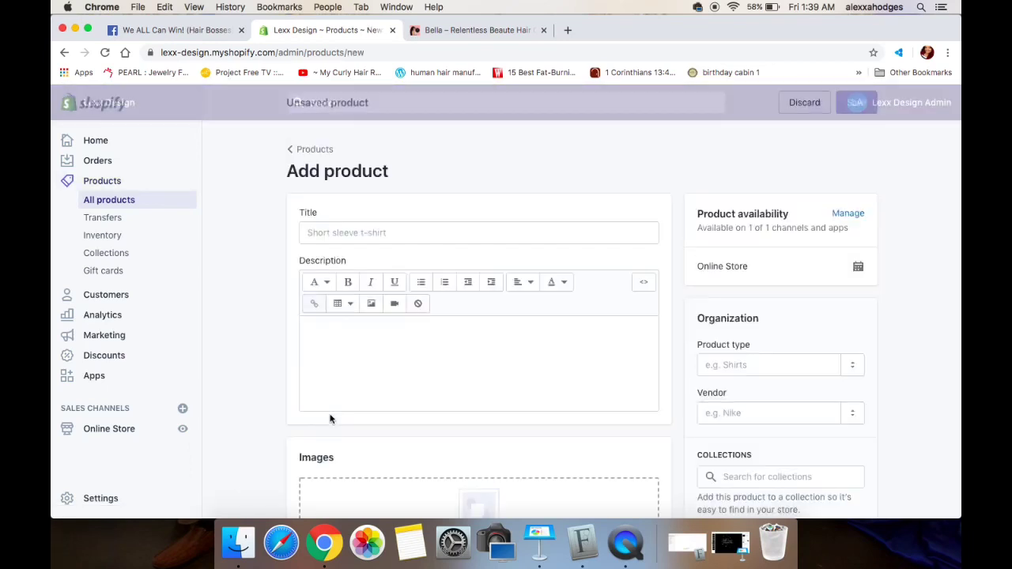
Title the new product 'Bella' from the reference Bella wig listing and close the pop-up ad tab.
{"action": "left_click", "coordinate": [361, 235]}
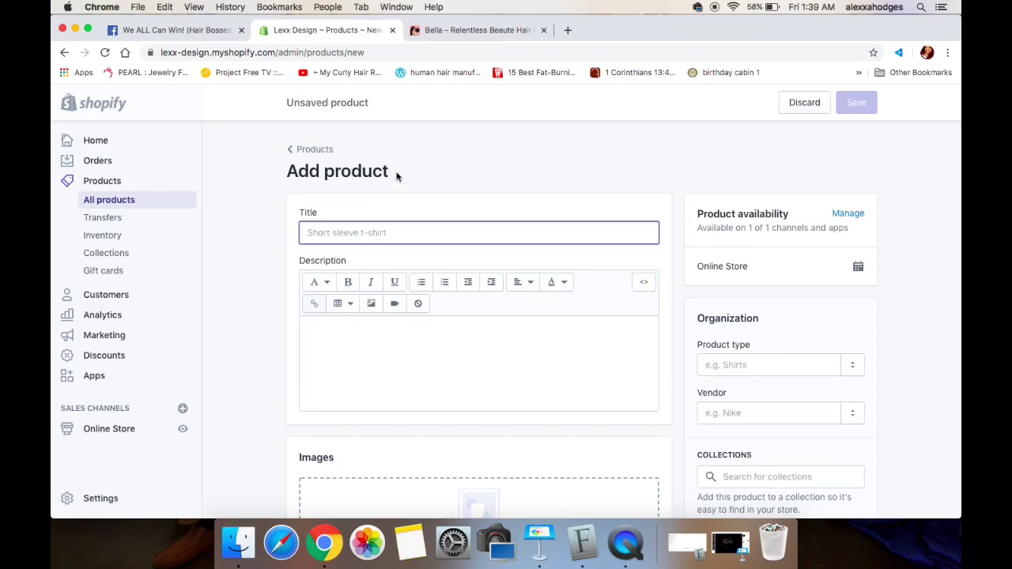
{"action": "left_click", "coordinate": [461, 33]}
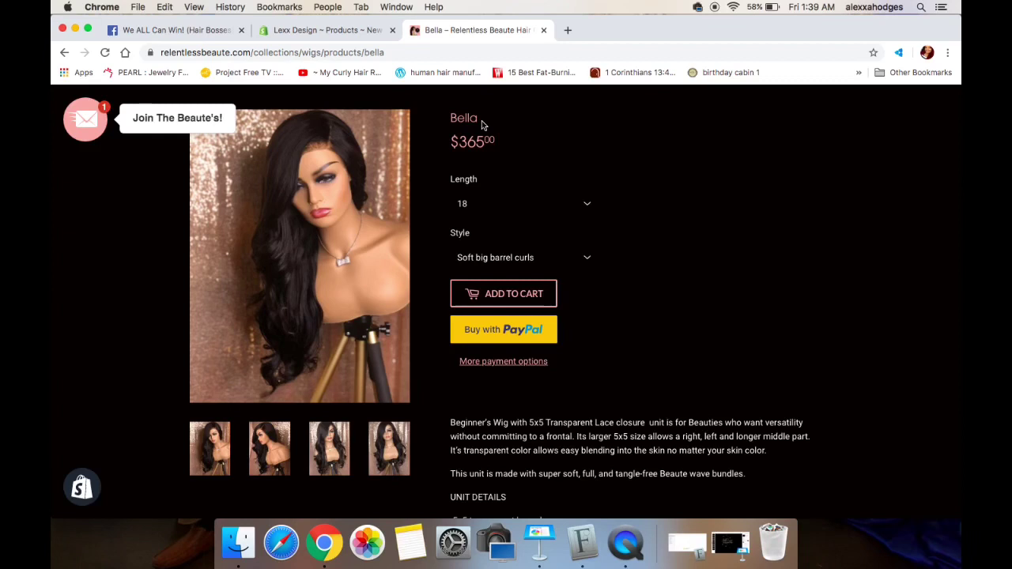
{"action": "left_click", "coordinate": [360, 31]}
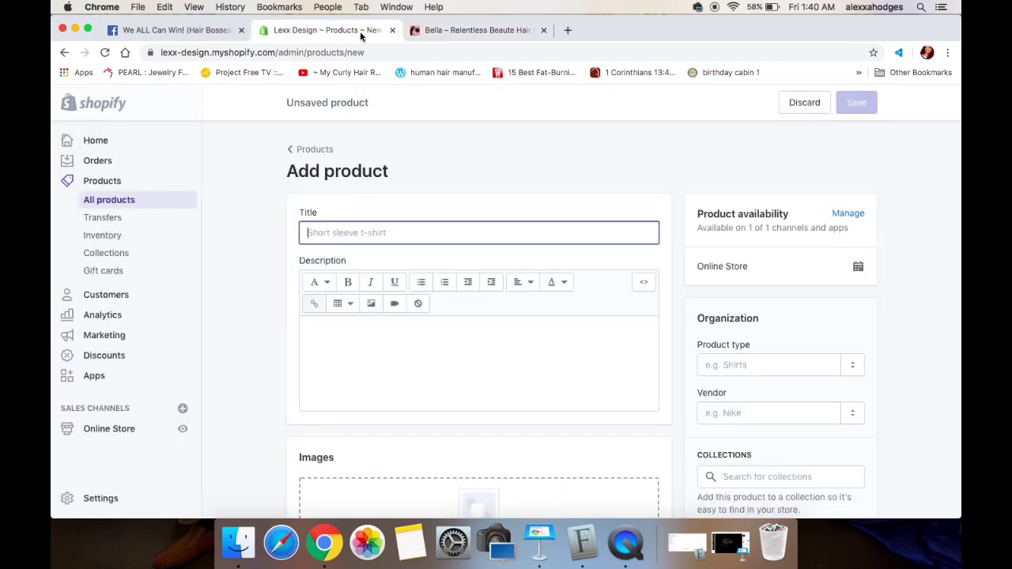
{"action": "type", "text": "B"}
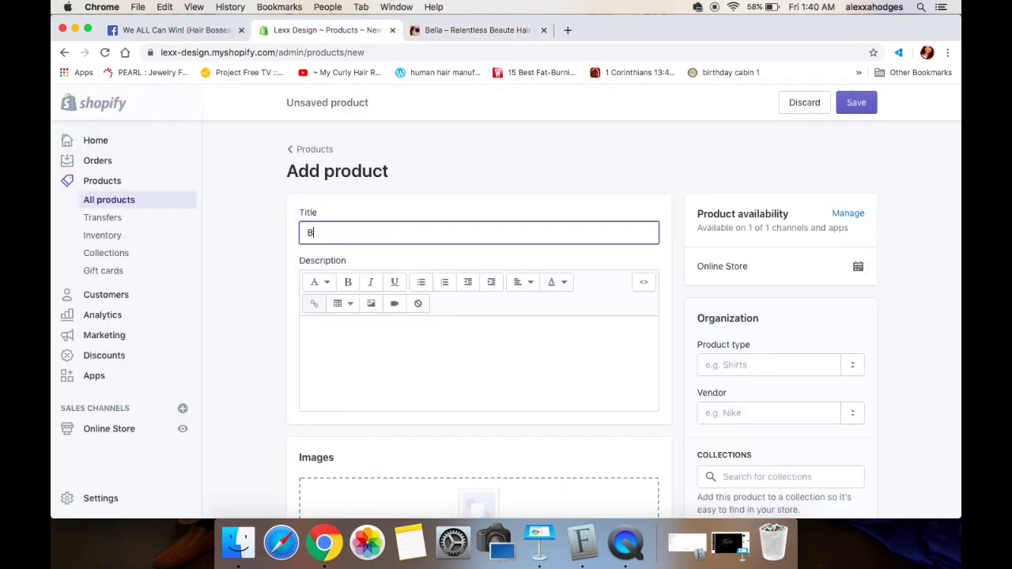
{"action": "type", "text": "ella"}
{"action": "left_click", "coordinate": [350, 362]}
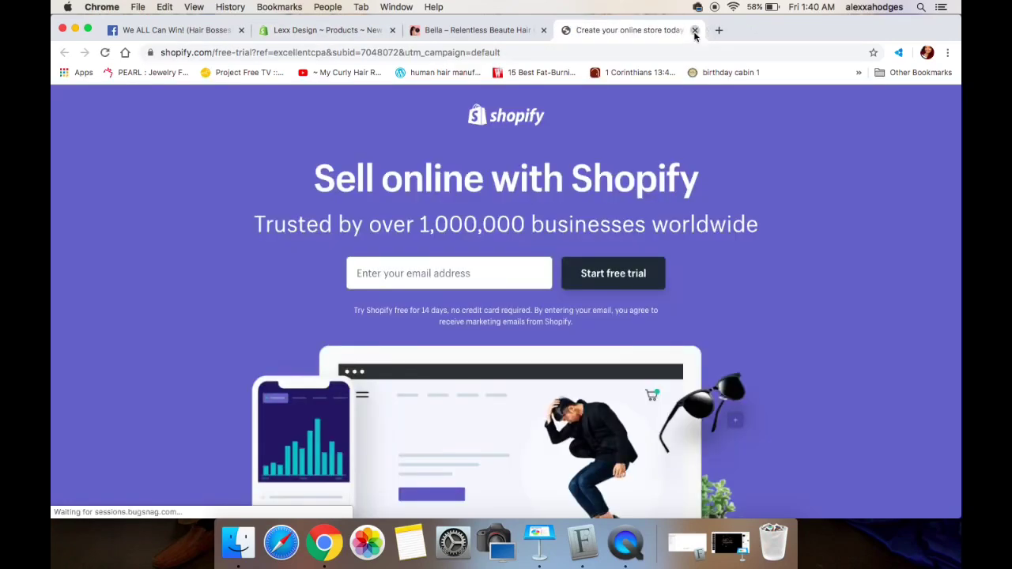
{"action": "left_click", "coordinate": [695, 30]}
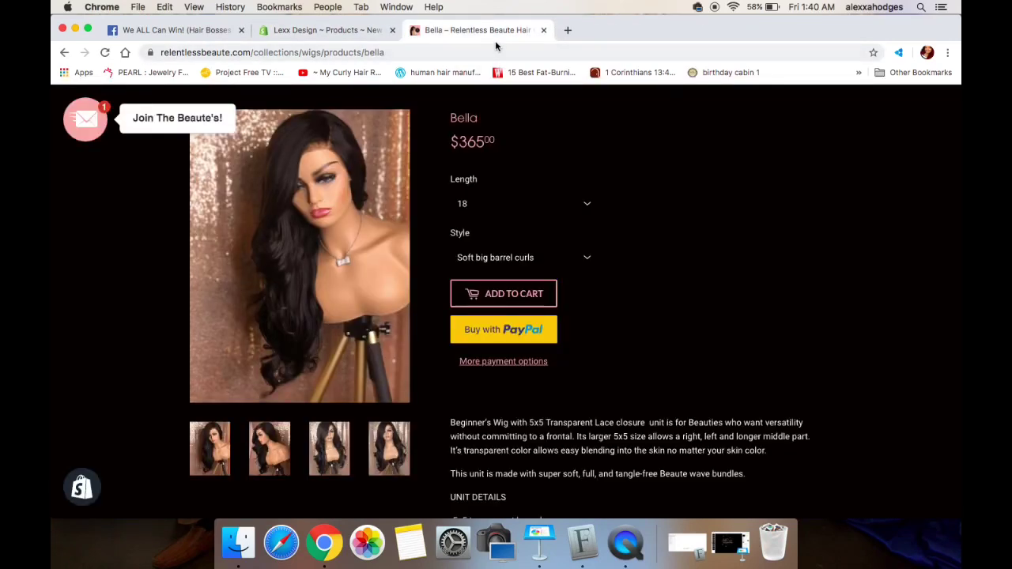
Select the reference Bella description through the UNIT DETAILS list, then return to the Shopify form.
{"action": "scroll", "coordinate": [504, 436], "scroll_direction": "down", "scroll_amount": 5}
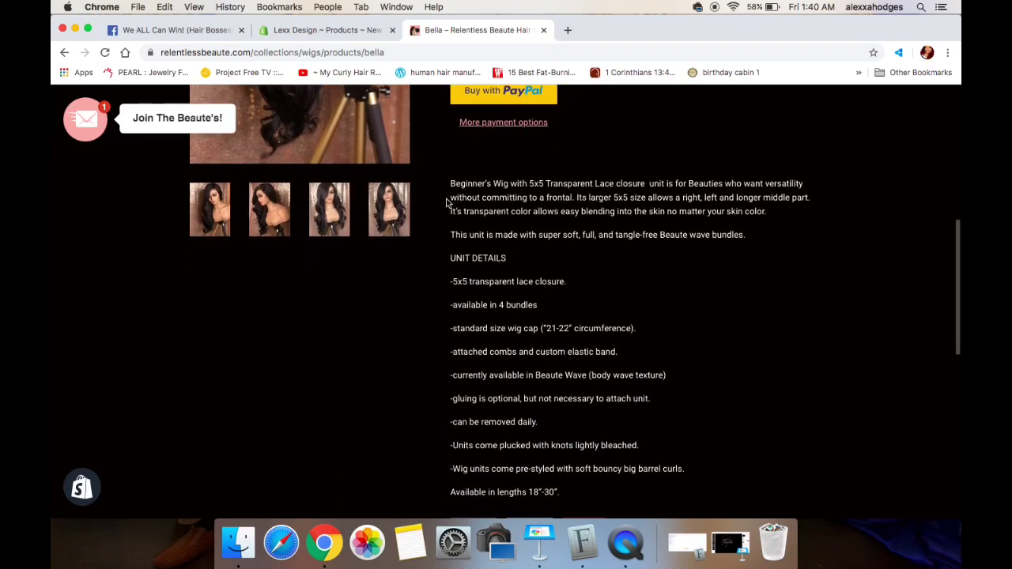
{"action": "left_click_drag", "start_coordinate": [450, 184], "coordinate": [572, 303]}
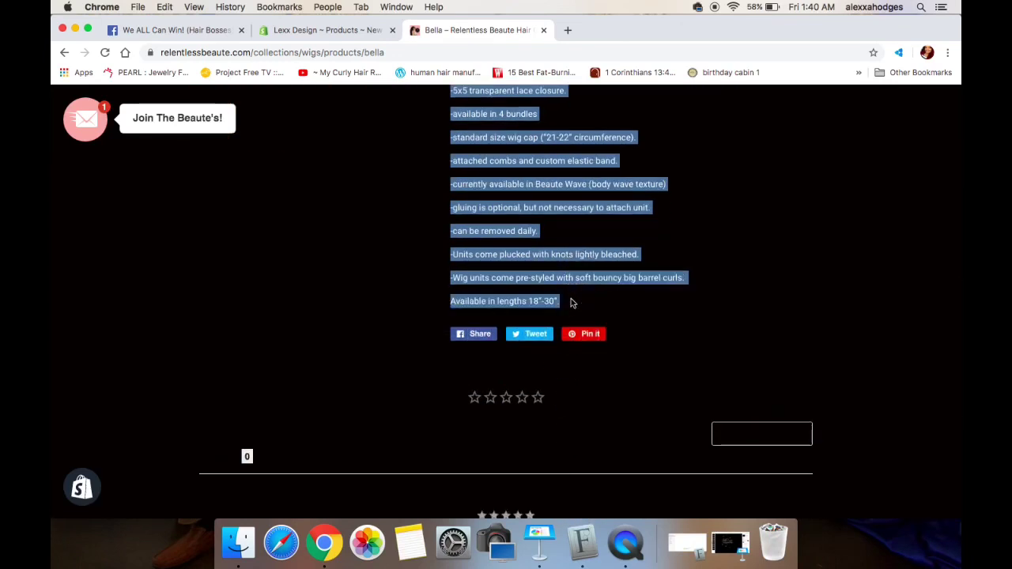
{"action": "left_click", "coordinate": [280, 33]}
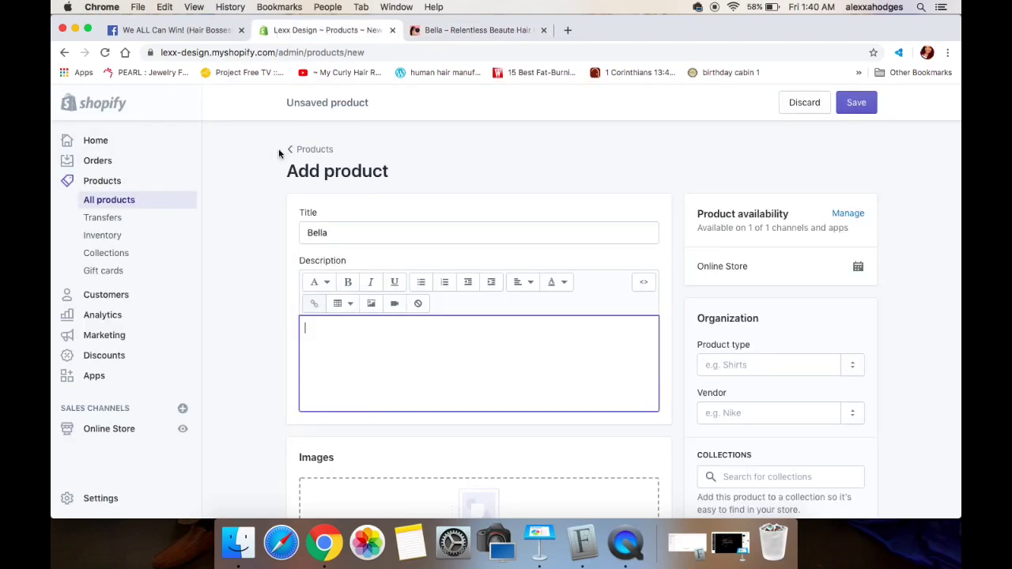
Paste the Bella wig text, from the 5x5 lace closure intro to 'Available in lengths 18"-30"'.
{"action": "key", "text": "super+v"}
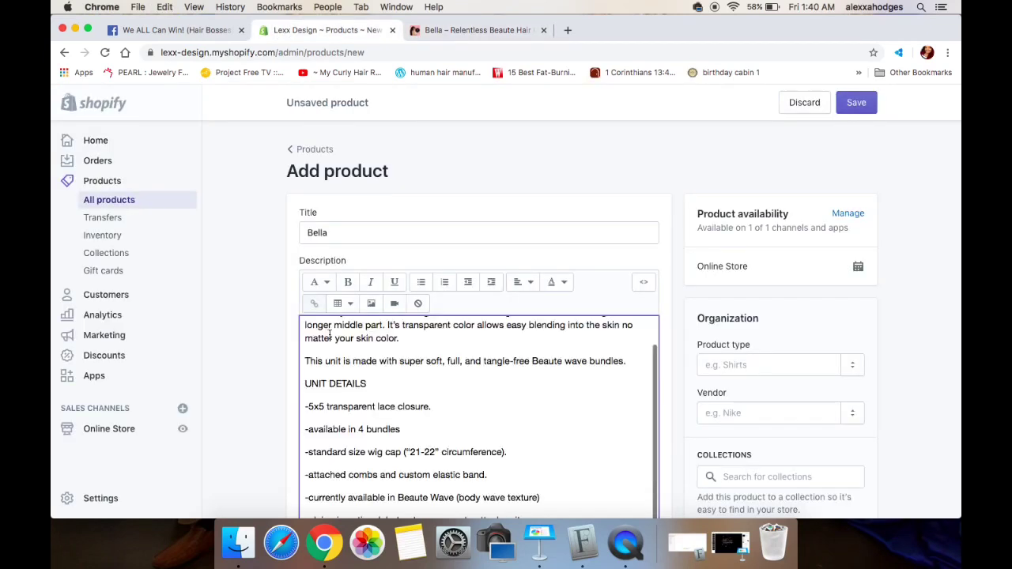
{"action": "scroll", "coordinate": [431, 365], "scroll_direction": "up", "scroll_amount": 1}
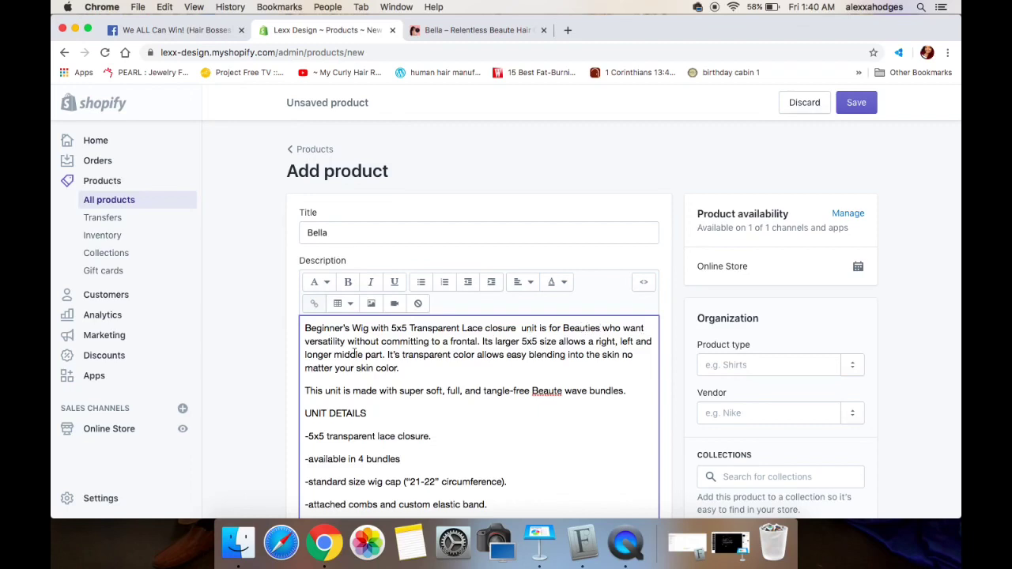
{"action": "scroll", "coordinate": [456, 354], "scroll_direction": "down", "scroll_amount": 2}
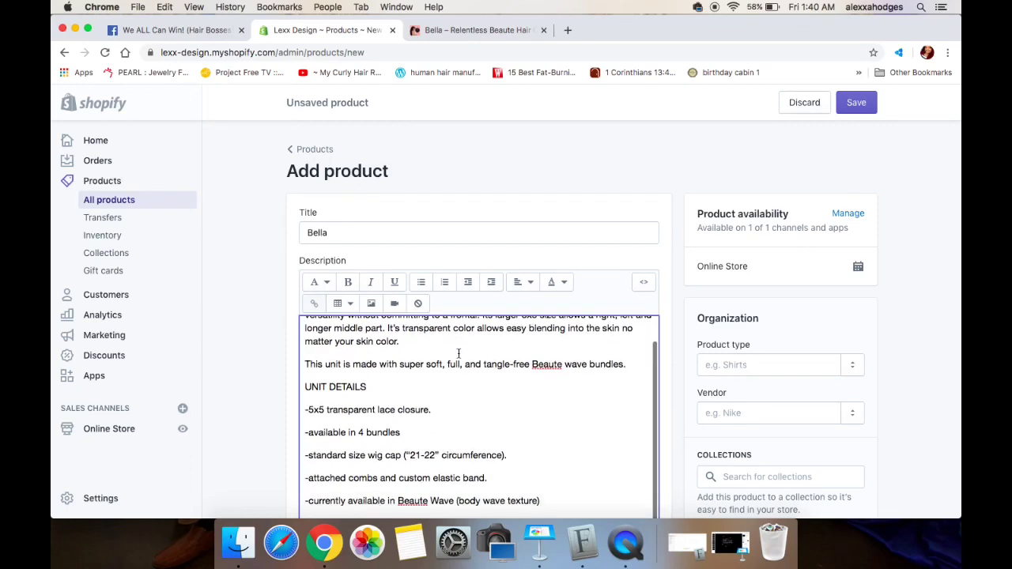
{"action": "scroll", "coordinate": [458, 353], "scroll_direction": "down", "scroll_amount": 1}
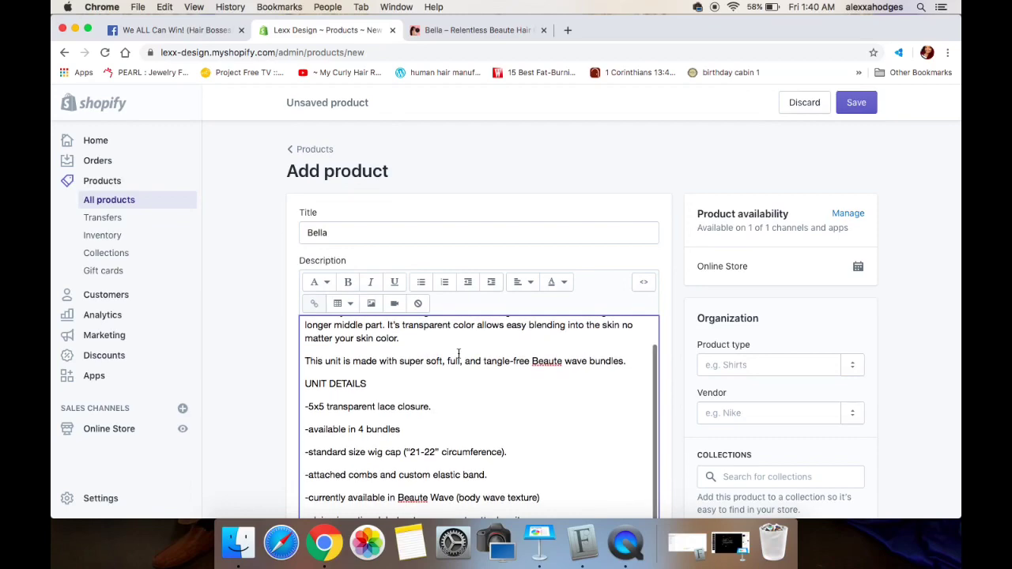
{"action": "scroll", "coordinate": [279, 376], "scroll_direction": "down", "scroll_amount": 3}
{"action": "scroll", "coordinate": [278, 379], "scroll_direction": "down", "scroll_amount": 2}
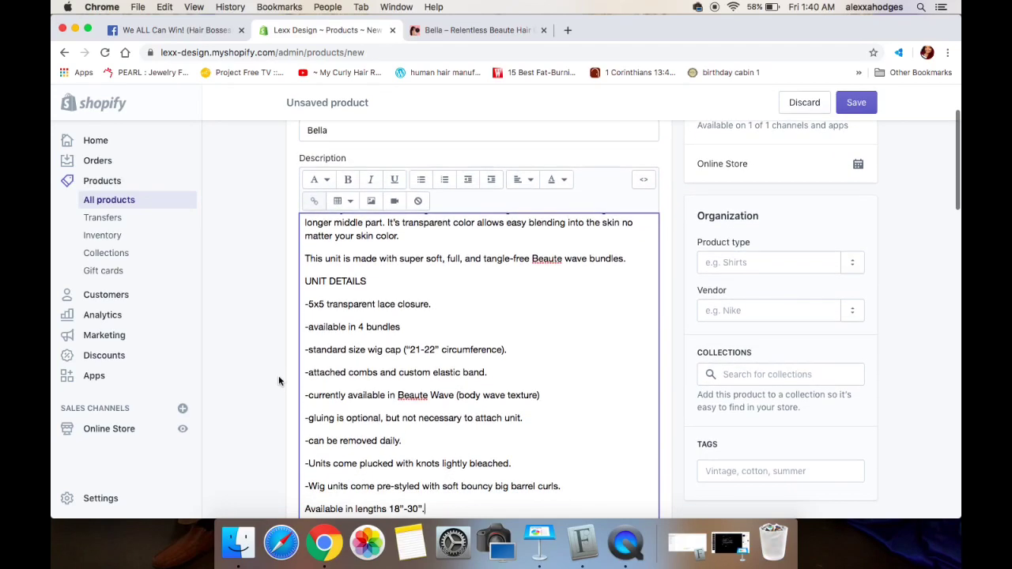
{"action": "scroll", "coordinate": [278, 378], "scroll_direction": "down", "scroll_amount": 2}
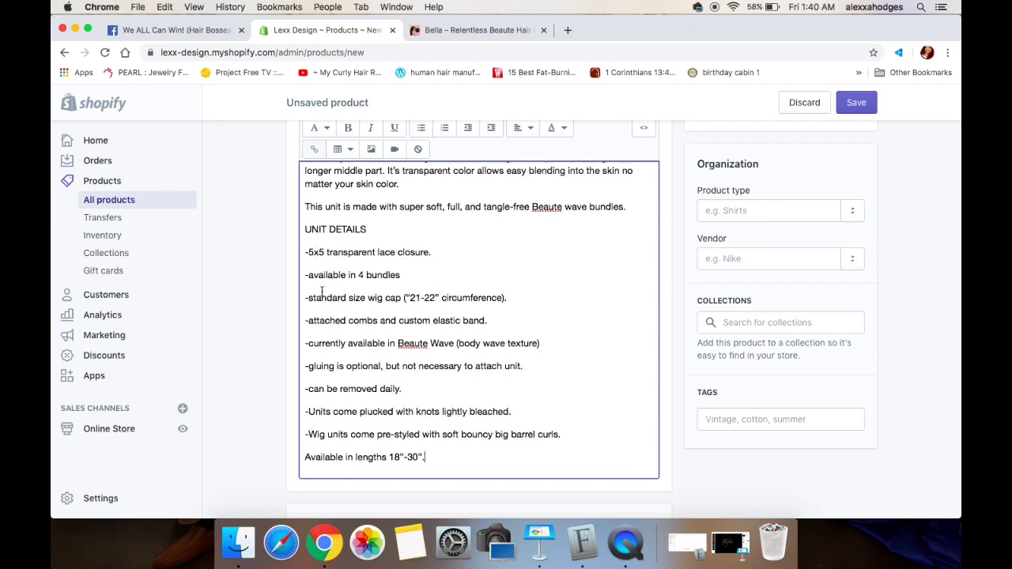
{"action": "scroll", "coordinate": [385, 293], "scroll_direction": "down", "scroll_amount": 2}
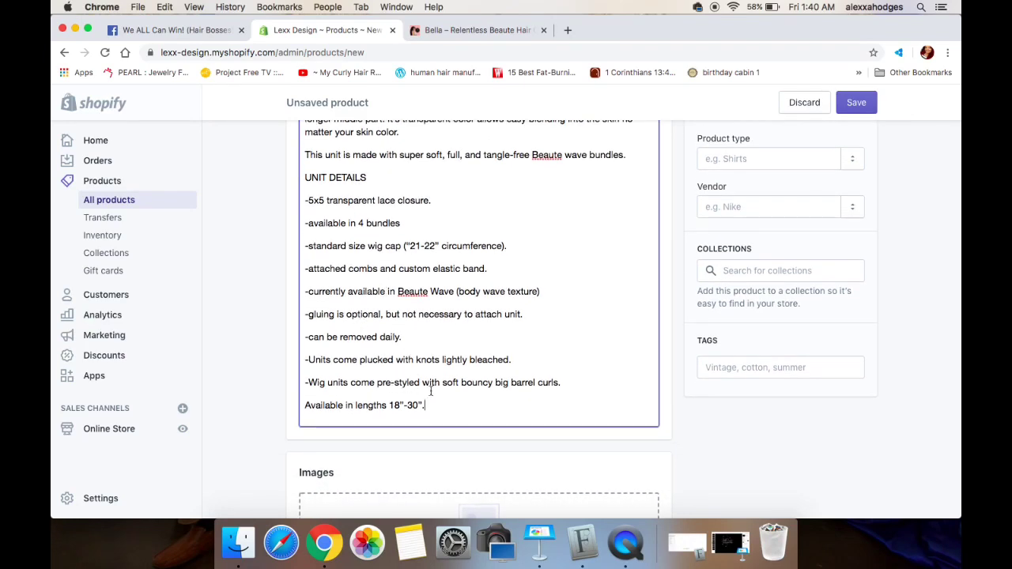
{"action": "scroll", "coordinate": [449, 401], "scroll_direction": "down", "scroll_amount": 9}
{"action": "scroll", "coordinate": [448, 399], "scroll_direction": "down", "scroll_amount": 2}
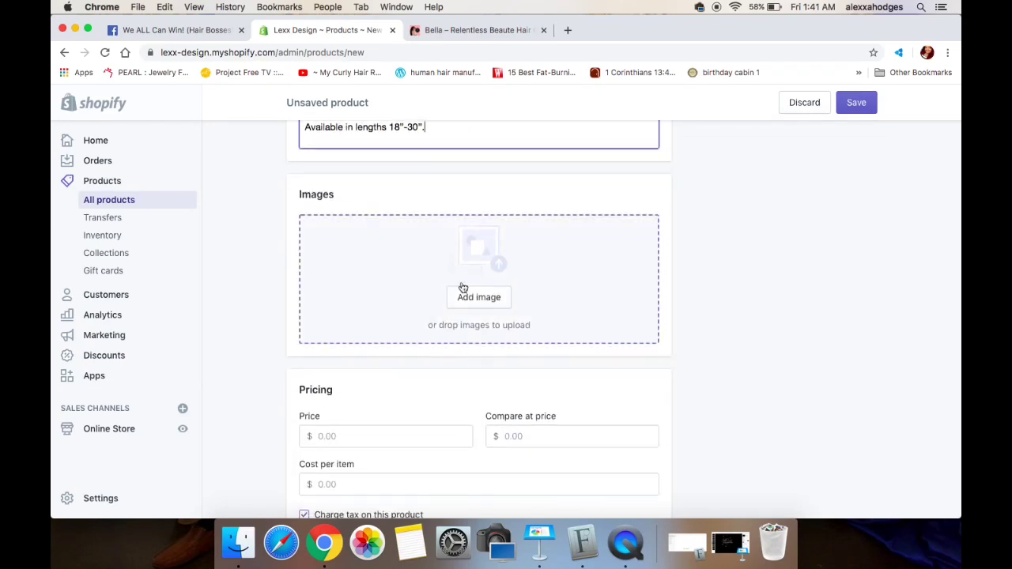
Price Bella at $365.00 and set its available quantity to 15.
{"action": "left_click", "coordinate": [400, 434]}
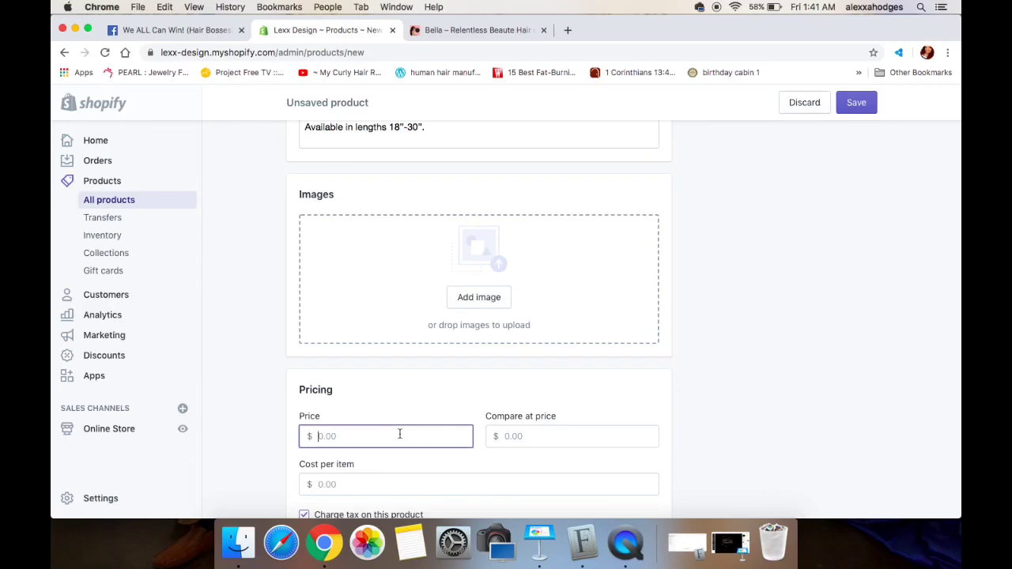
{"action": "type", "text": "365.00"}
{"action": "scroll", "coordinate": [418, 416], "scroll_direction": "down", "scroll_amount": 5}
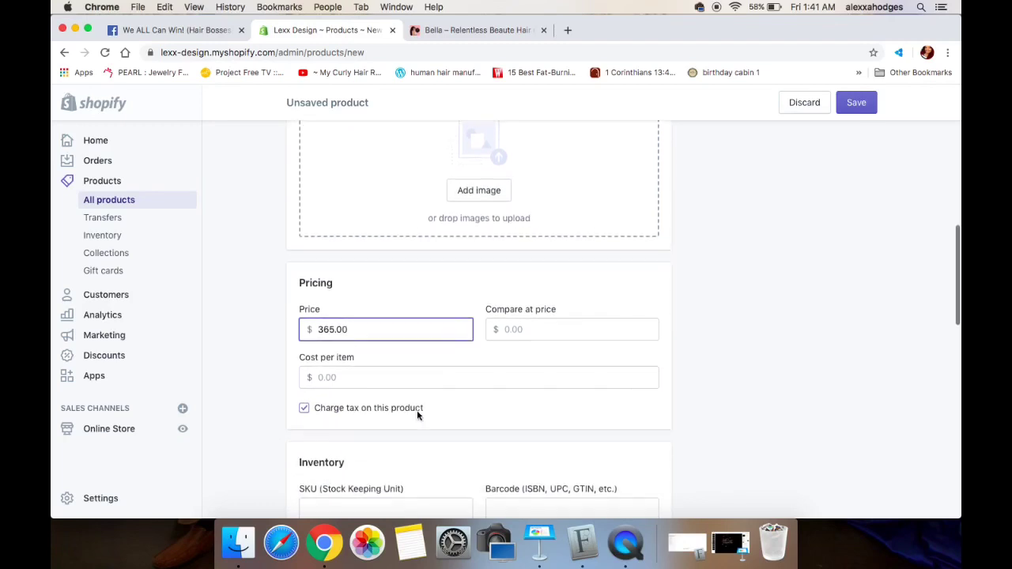
{"action": "scroll", "coordinate": [418, 416], "scroll_direction": "down", "scroll_amount": 3}
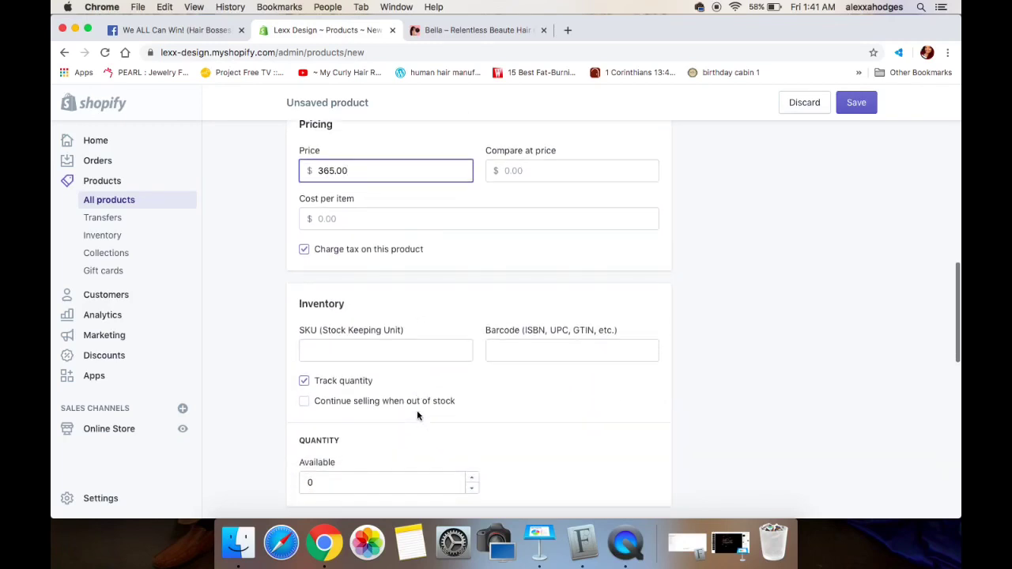
{"action": "scroll", "coordinate": [417, 410], "scroll_direction": "down", "scroll_amount": 1}
{"action": "left_click", "coordinate": [374, 457]}
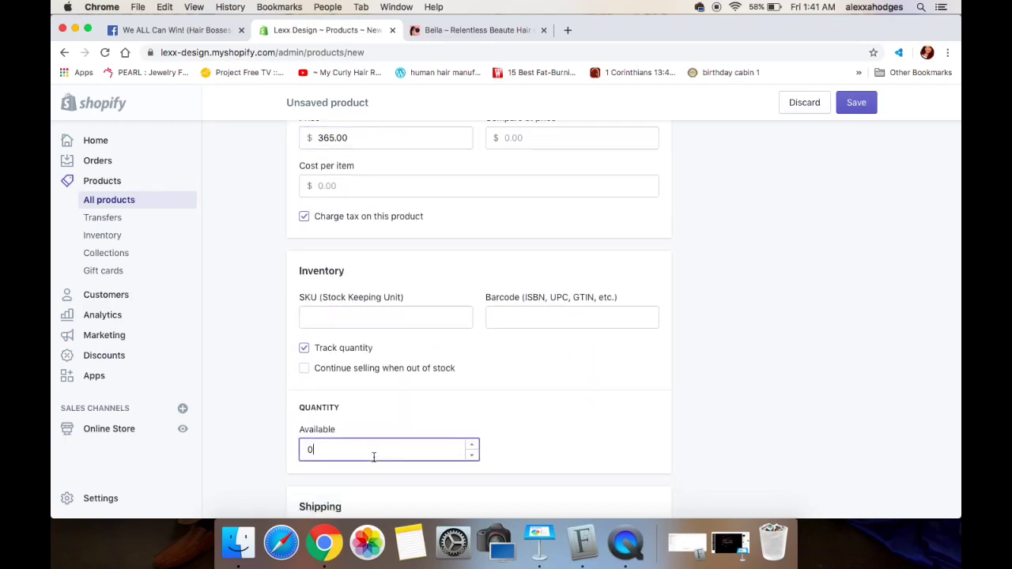
{"action": "key", "text": "BackSpace"}
{"action": "type", "text": "15"}
{"action": "scroll", "coordinate": [414, 466], "scroll_direction": "down", "scroll_amount": 1}
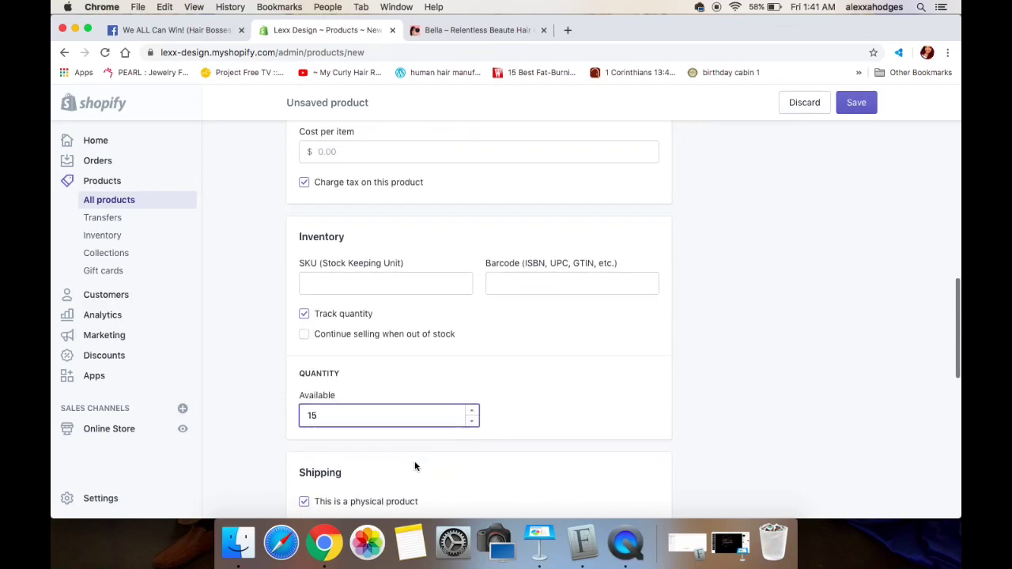
{"action": "scroll", "coordinate": [415, 466], "scroll_direction": "down", "scroll_amount": 2}
{"action": "scroll", "coordinate": [415, 466], "scroll_direction": "down", "scroll_amount": 3}
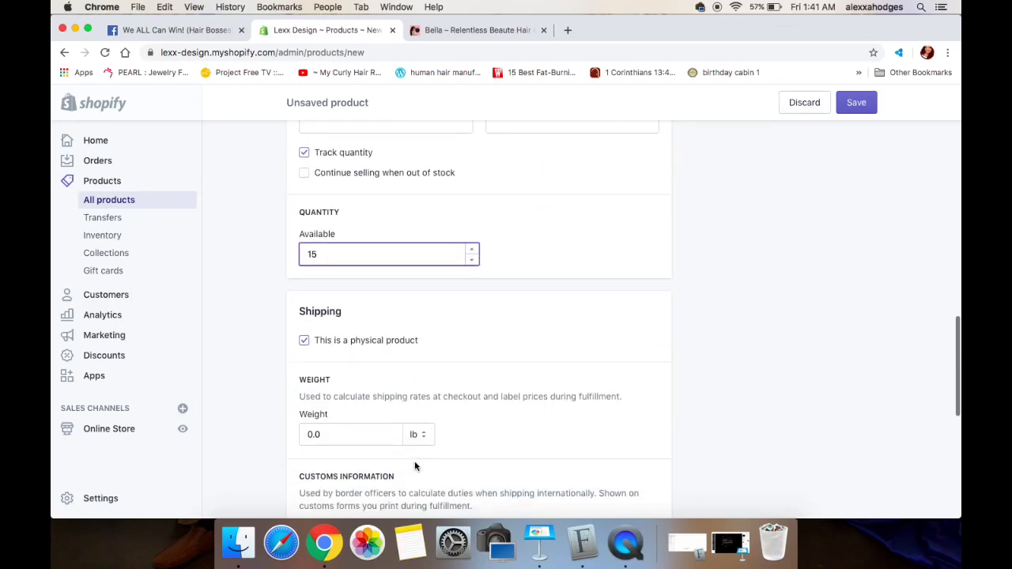
{"action": "scroll", "coordinate": [415, 466], "scroll_direction": "down", "scroll_amount": 1}
Set Bella's shipping weight to 12.0 oz.
{"action": "left_click", "coordinate": [352, 413]}
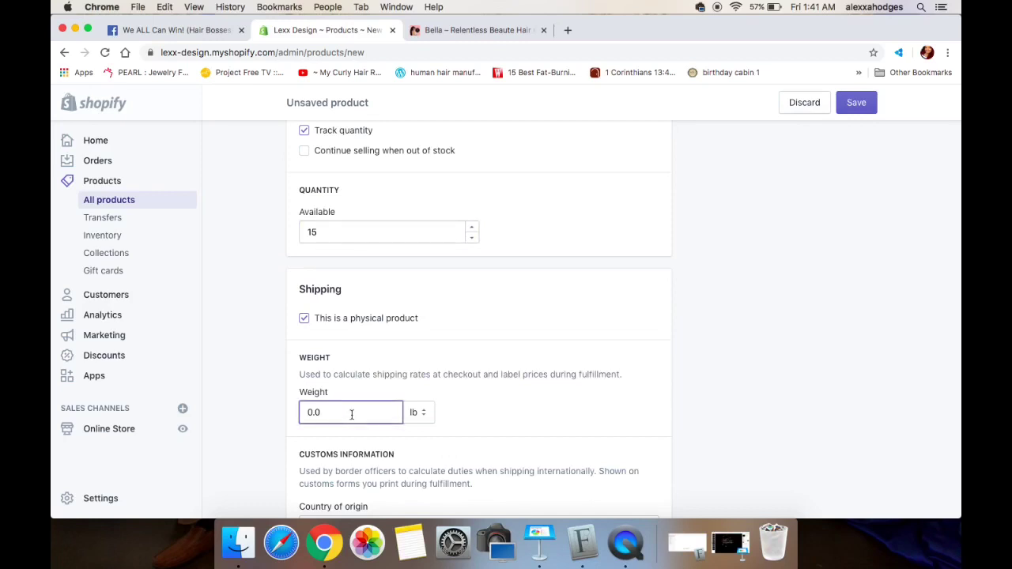
{"action": "type", "text": "12"}
{"action": "key", "text": "BackSpace"}
{"action": "type", "text": "12.00"}
{"action": "left_click", "coordinate": [418, 413]}
{"action": "left_click", "coordinate": [417, 426]}
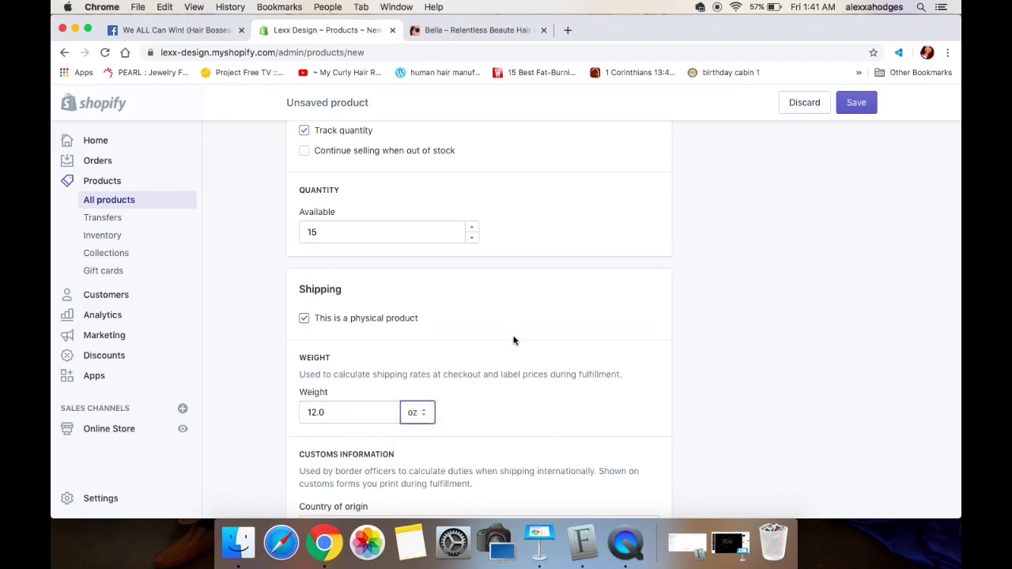
{"action": "scroll", "coordinate": [514, 340], "scroll_direction": "down", "scroll_amount": 10}
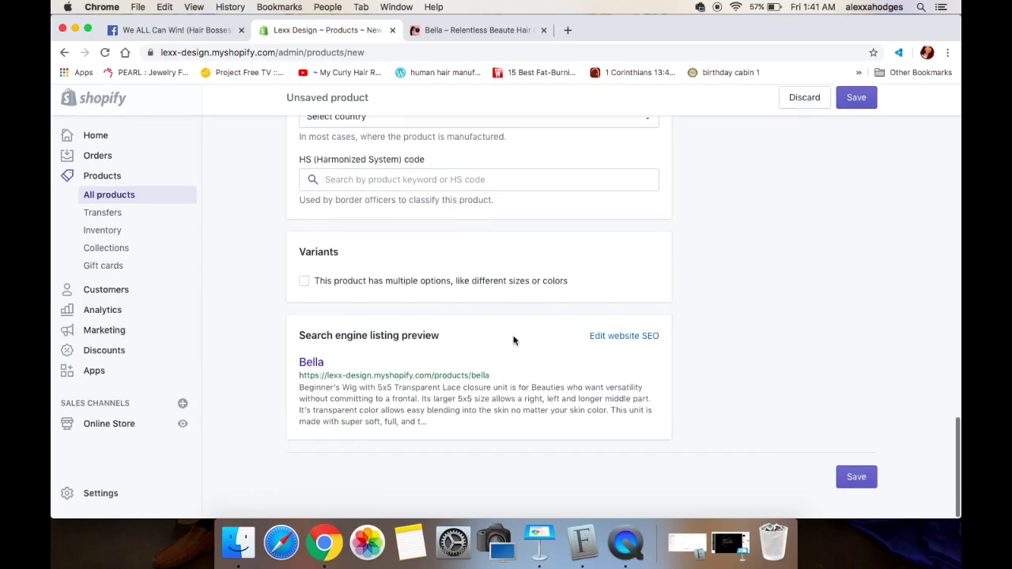
Enable multiple options, naming the first option Length and the second Lace Option.
{"action": "left_click", "coordinate": [304, 282]}
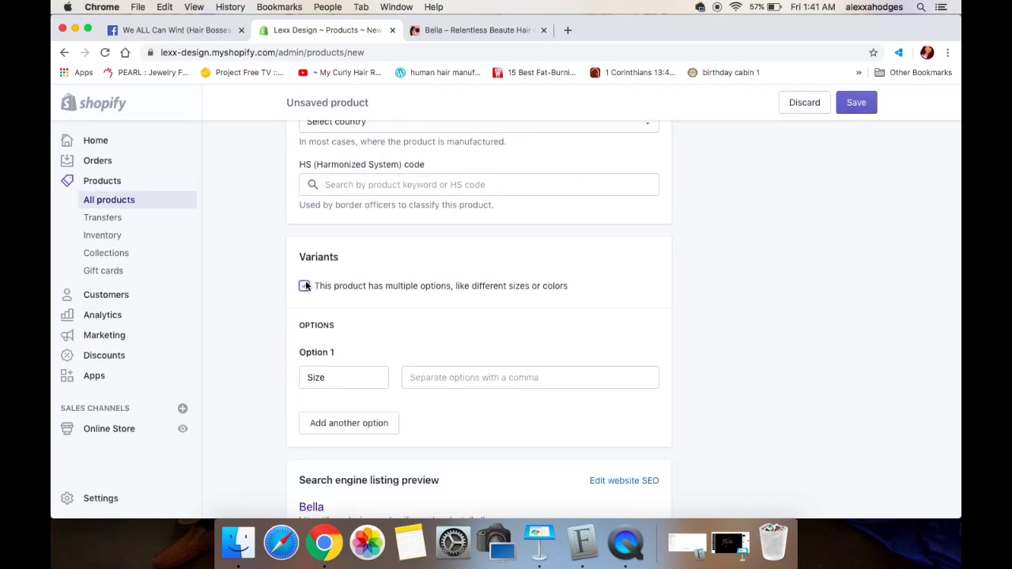
{"action": "left_click", "coordinate": [341, 372]}
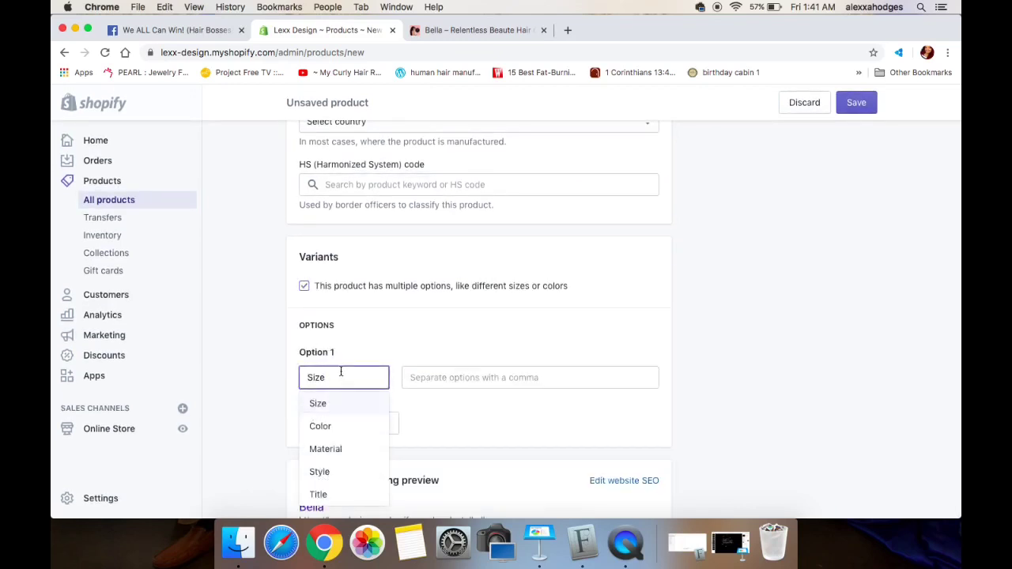
{"action": "left_click_drag", "start_coordinate": [344, 378], "coordinate": [299, 372]}
{"action": "type", "text": "Length"}
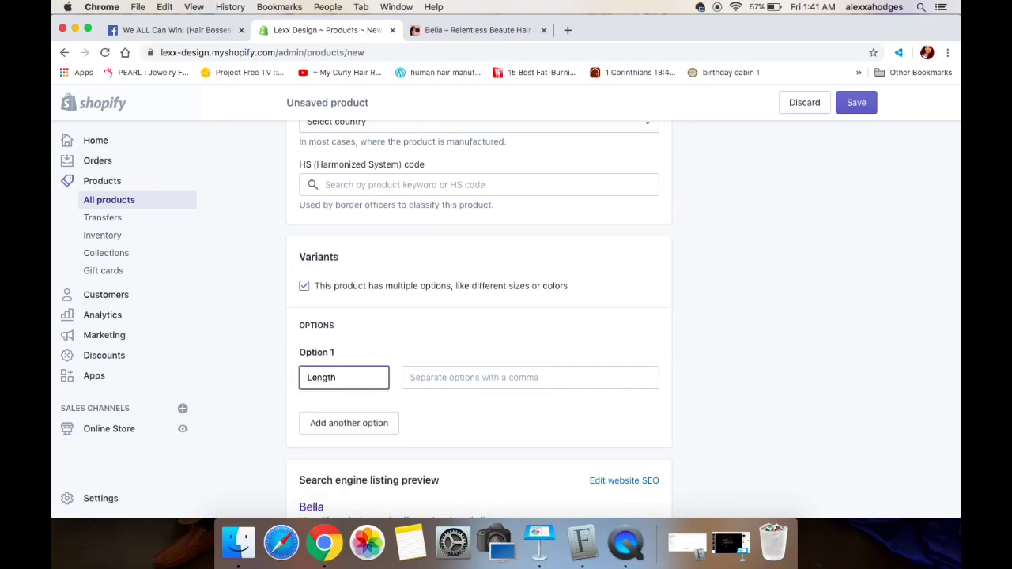
{"action": "left_click", "coordinate": [326, 425]}
{"action": "left_click_drag", "start_coordinate": [328, 446], "coordinate": [305, 445]}
{"action": "type", "text": "Lace Option"}
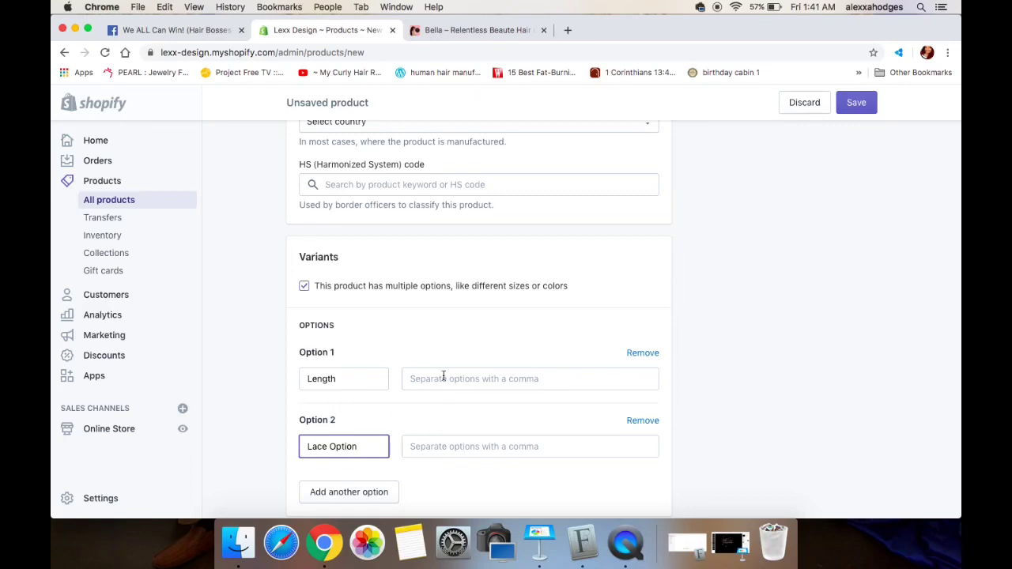
Give Length the values 16–30 and Lace Option Swiss Lace, Transparent Lace and Hd lace.
{"action": "left_click", "coordinate": [444, 378]}
{"action": "type", "text": "16"}
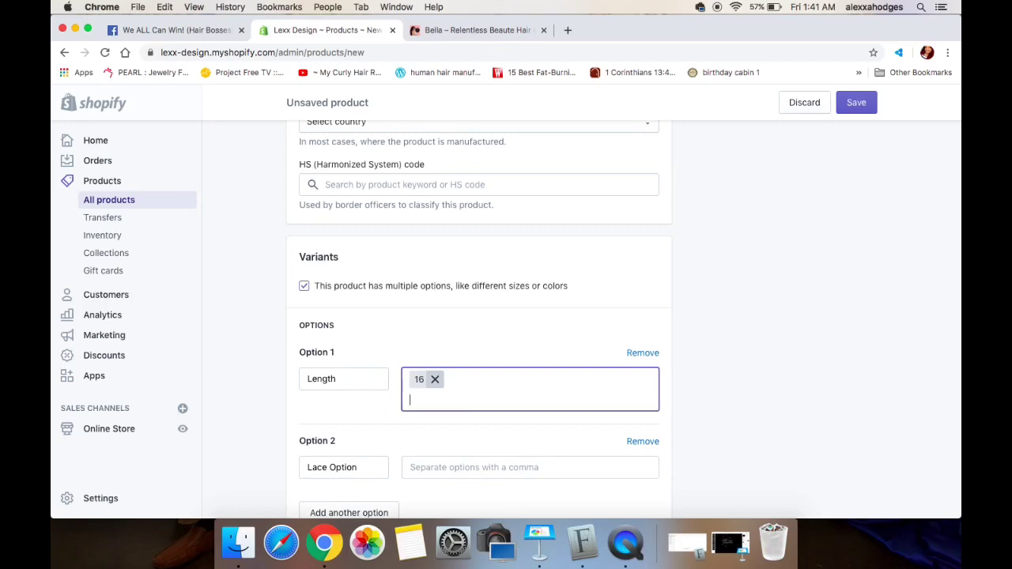
{"action": "type", "text": ",18,20,2"}
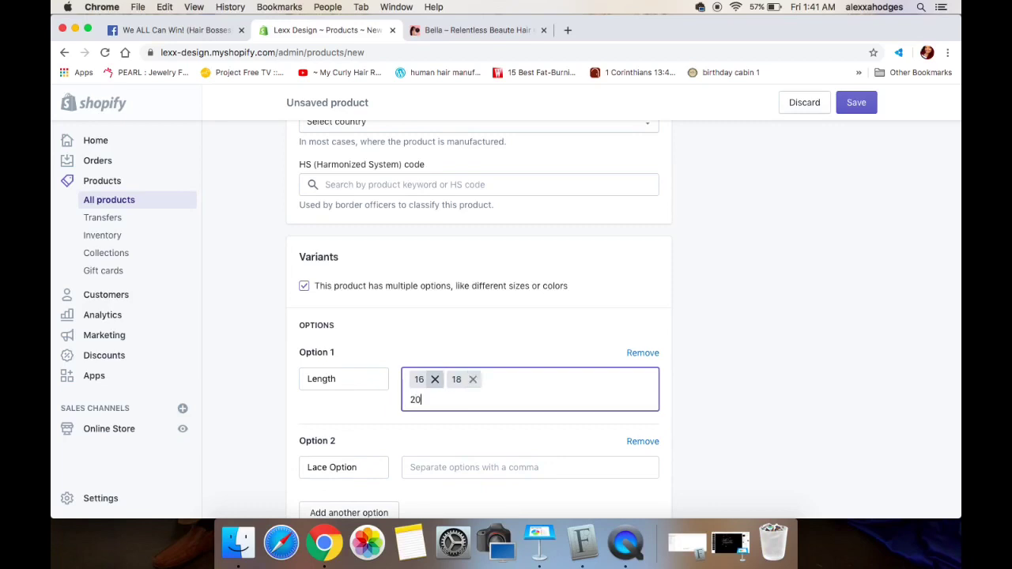
{"action": "type", "text": "2,"}
{"action": "type", "text": "24"}
{"action": "type", "text": ",26,"}
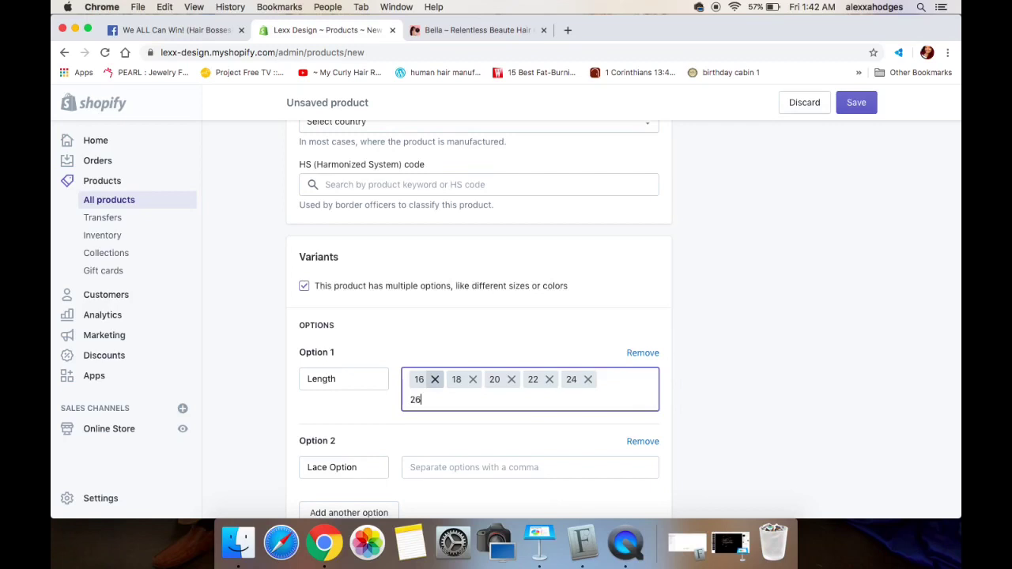
{"action": "type", "text": "28"}
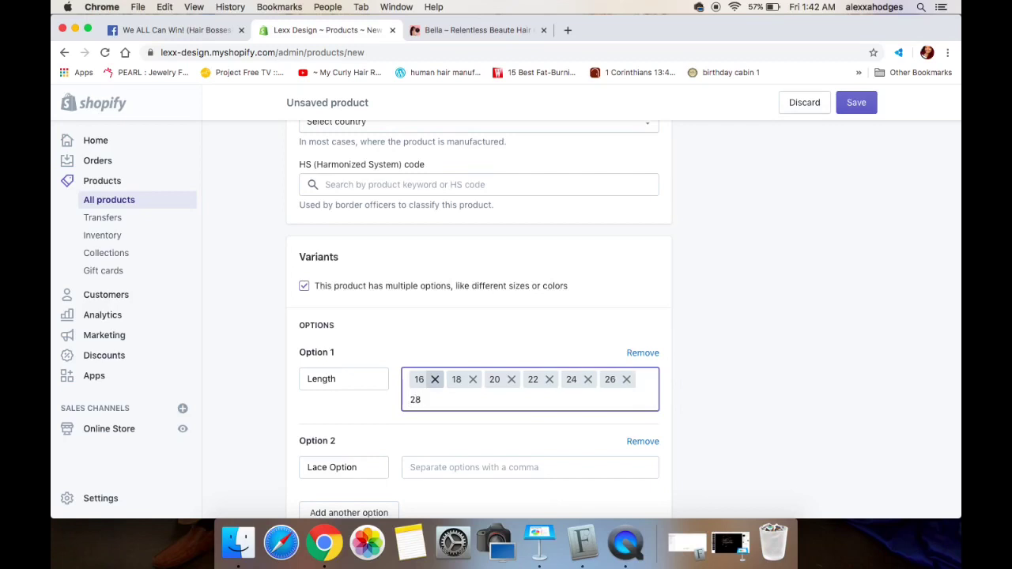
{"action": "type", "text": ","}
{"action": "type", "text": "30"}
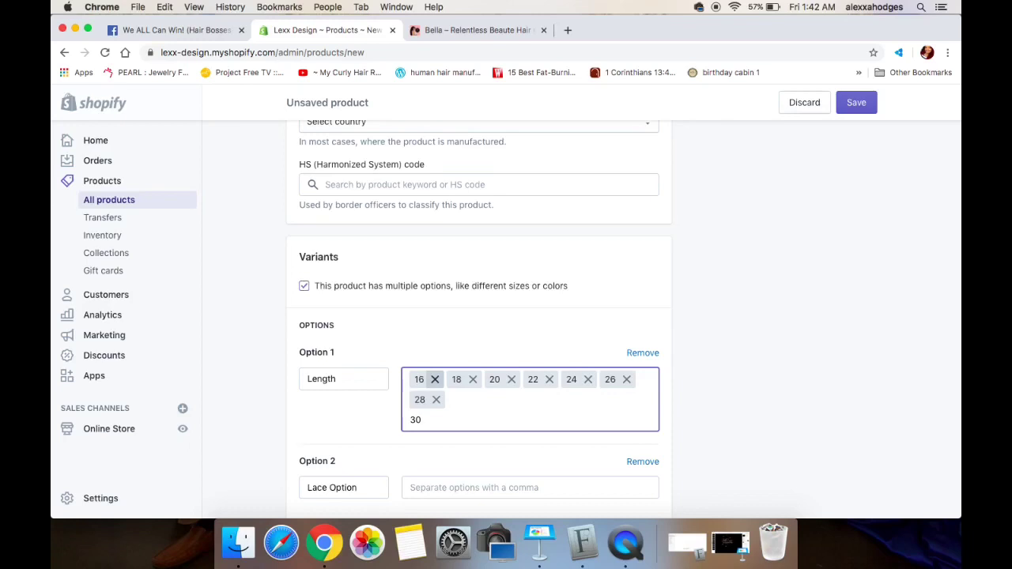
{"action": "type", "text": ","}
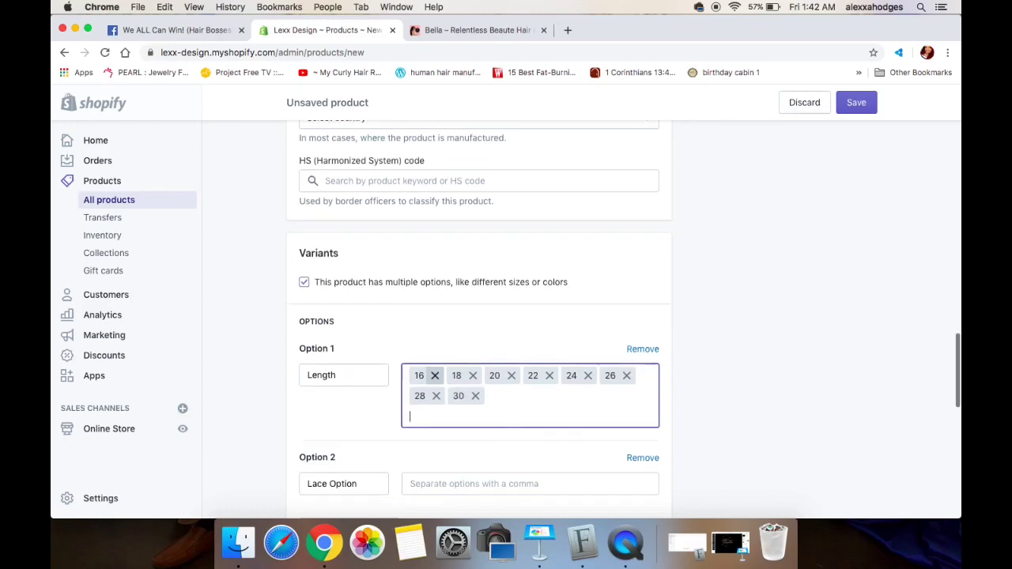
{"action": "scroll", "coordinate": [518, 421], "scroll_direction": "down", "scroll_amount": 1}
{"action": "left_click", "coordinate": [511, 453]}
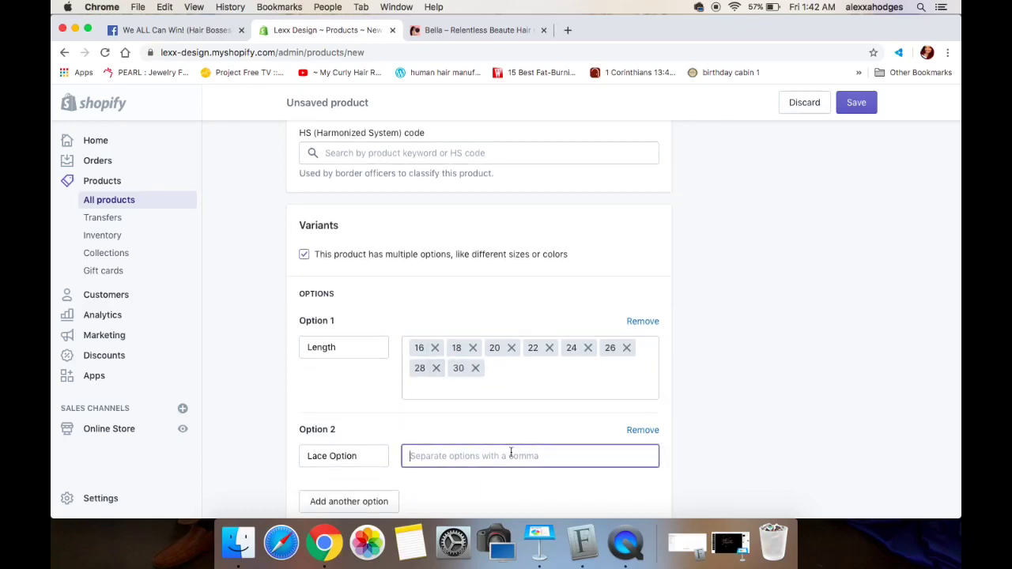
{"action": "type", "text": "SW"}
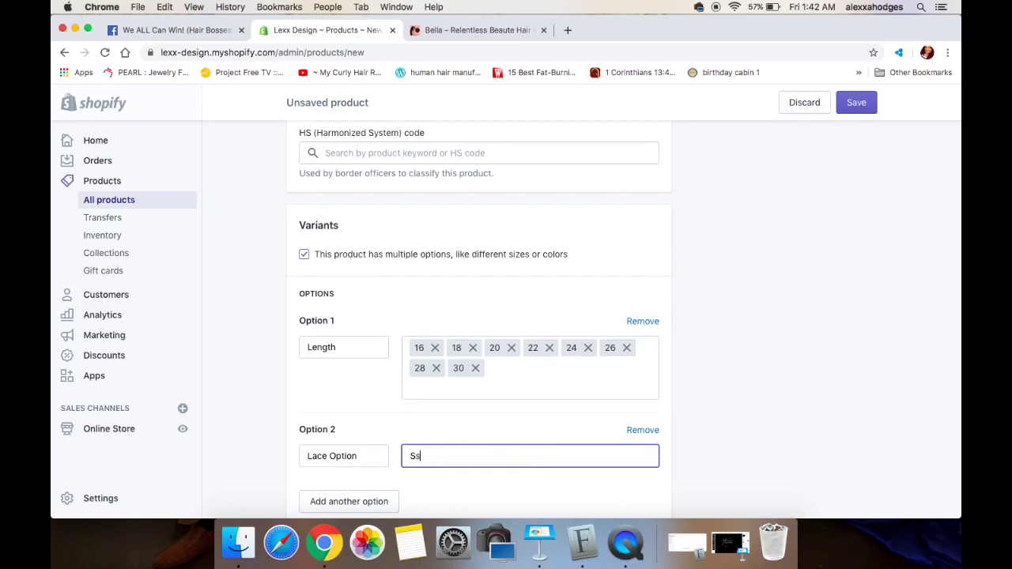
{"action": "type", "text": "iss Lace"}
{"action": "key", "text": "Return"}
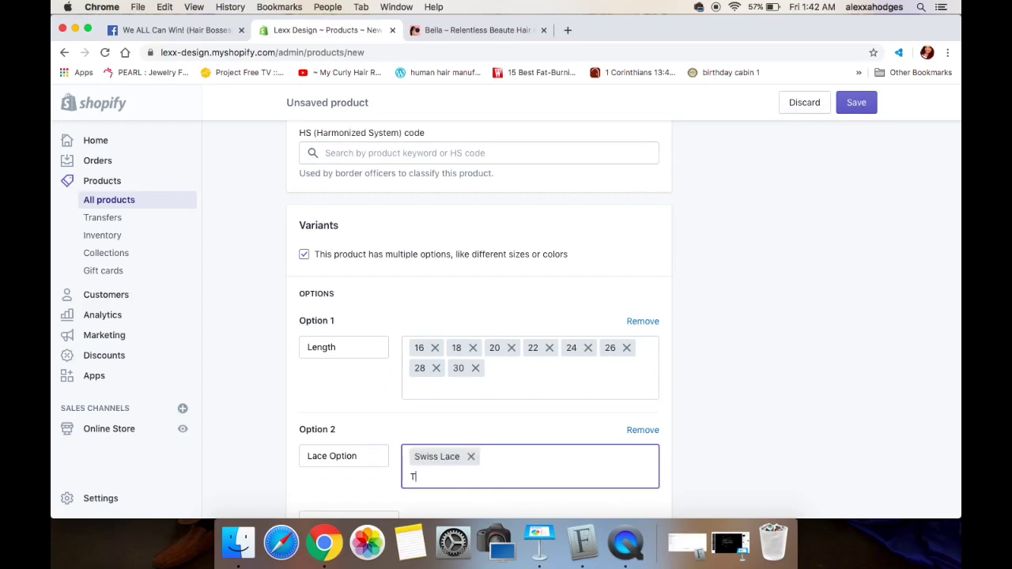
{"action": "type", "text": "Transparent Lace"}
{"action": "key", "text": "Return"}
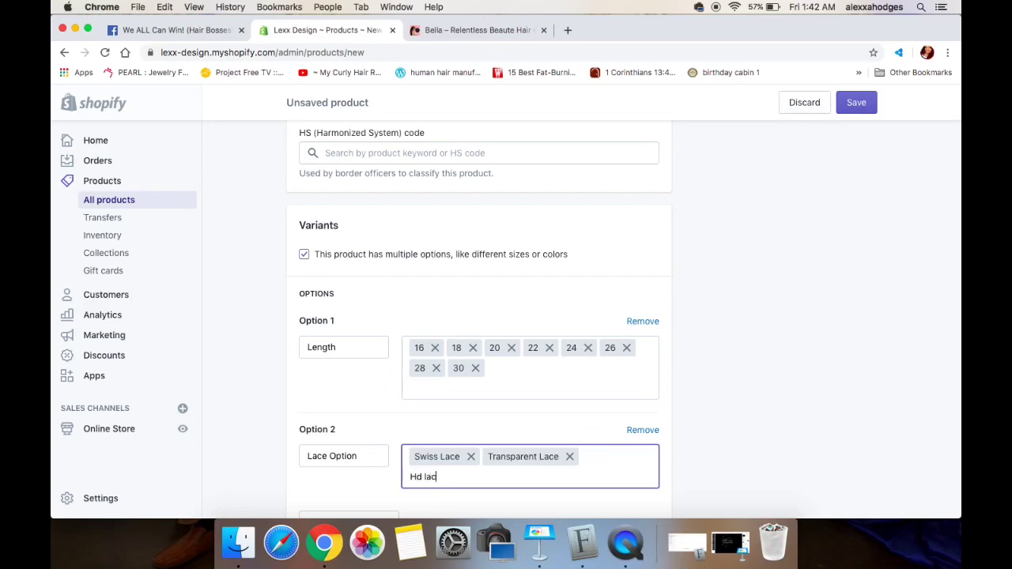
{"action": "key", "text": "Return"}
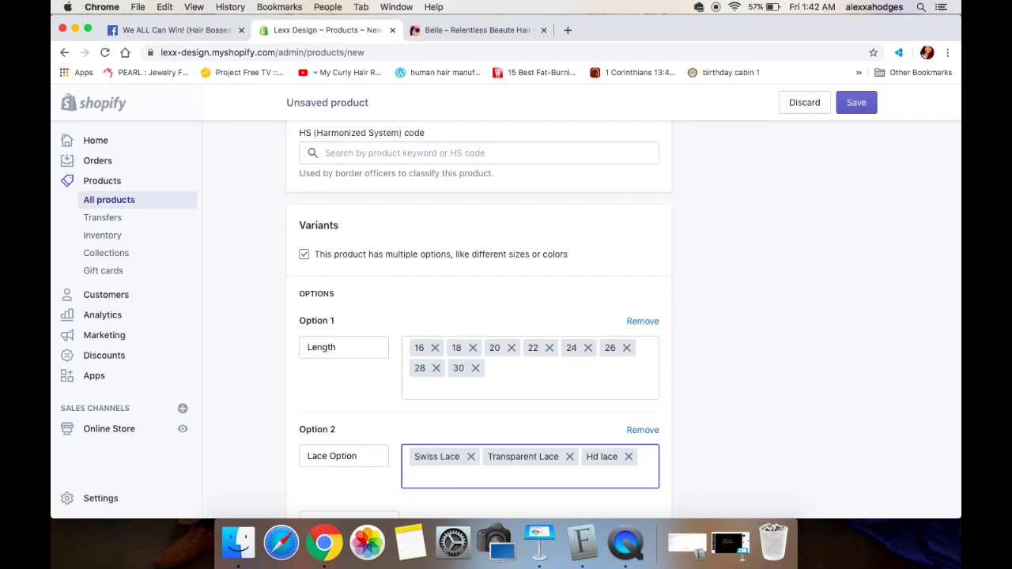
{"action": "scroll", "coordinate": [578, 405], "scroll_direction": "down", "scroll_amount": 5}
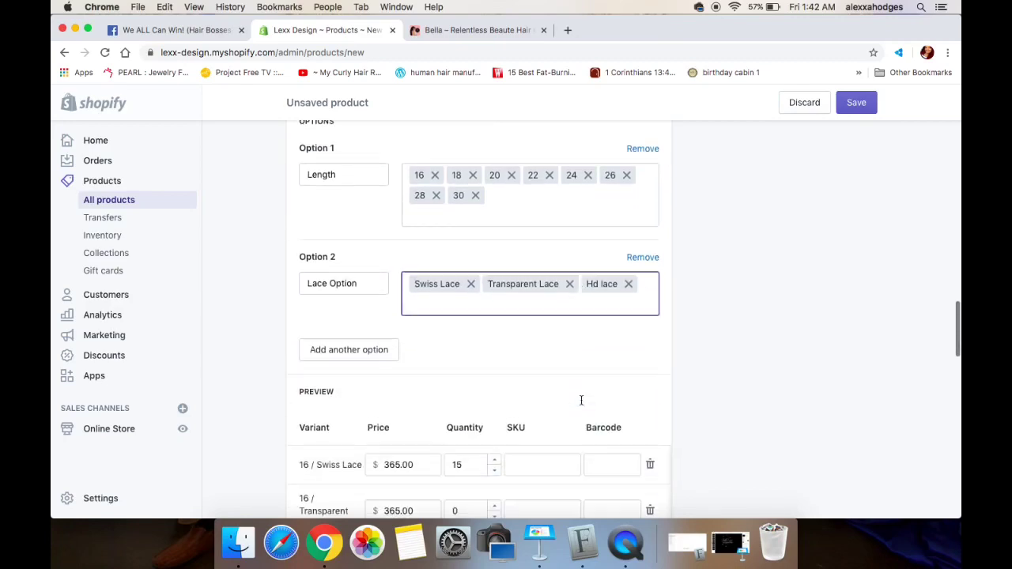
{"action": "scroll", "coordinate": [580, 400], "scroll_direction": "down", "scroll_amount": 5}
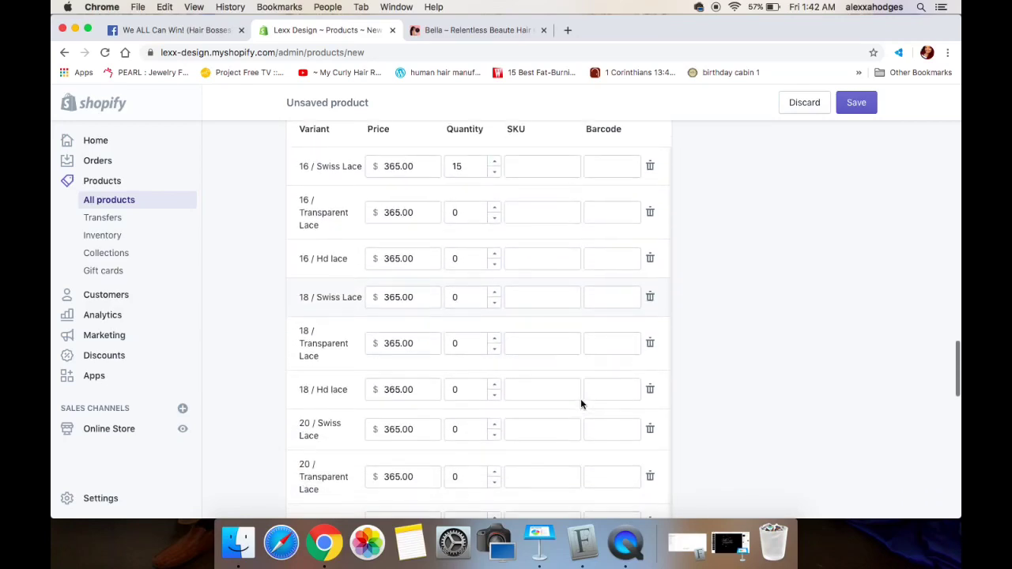
{"action": "scroll", "coordinate": [580, 404], "scroll_direction": "down", "scroll_amount": 2}
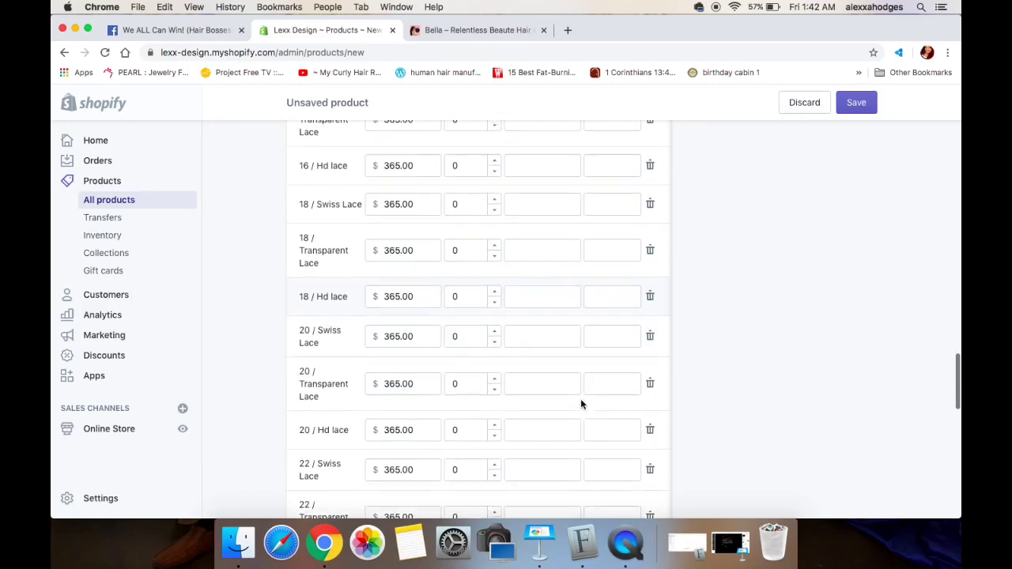
{"action": "scroll", "coordinate": [580, 404], "scroll_direction": "down", "scroll_amount": 7}
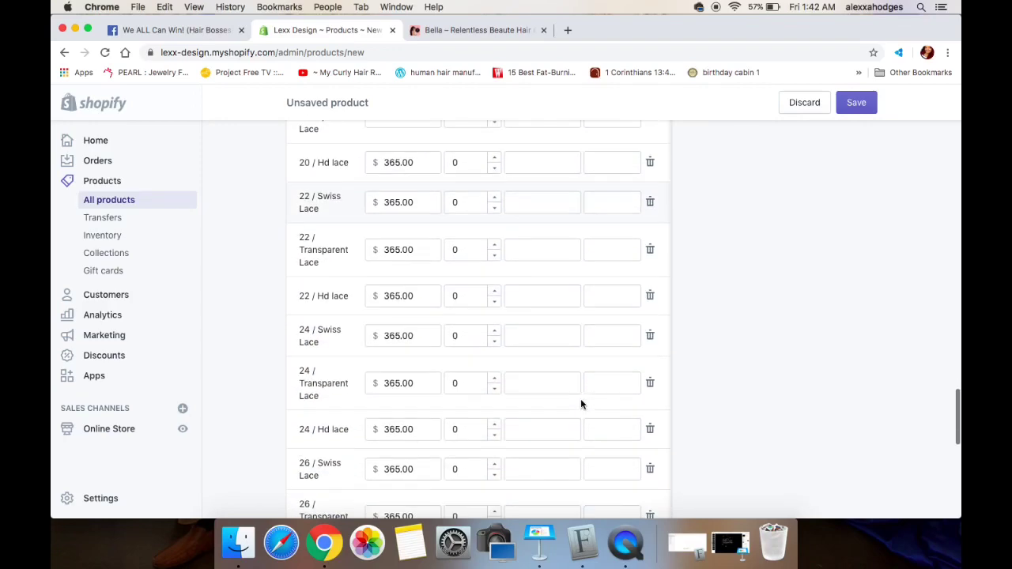
{"action": "scroll", "coordinate": [581, 404], "scroll_direction": "down", "scroll_amount": 8}
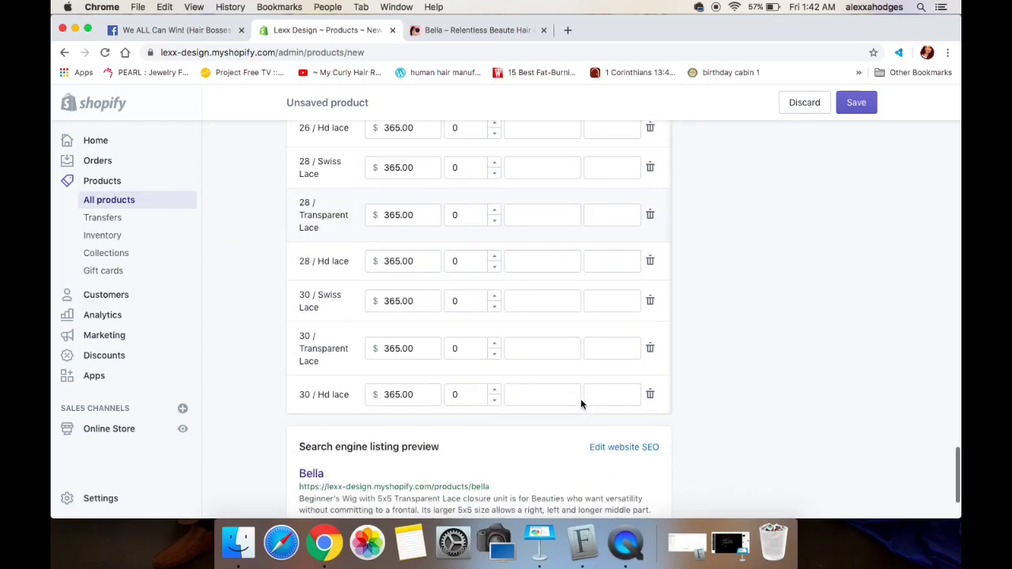
Set a quantity of 15 on the 16 and 18 length variants.
{"action": "scroll", "coordinate": [580, 404], "scroll_direction": "up", "scroll_amount": 7}
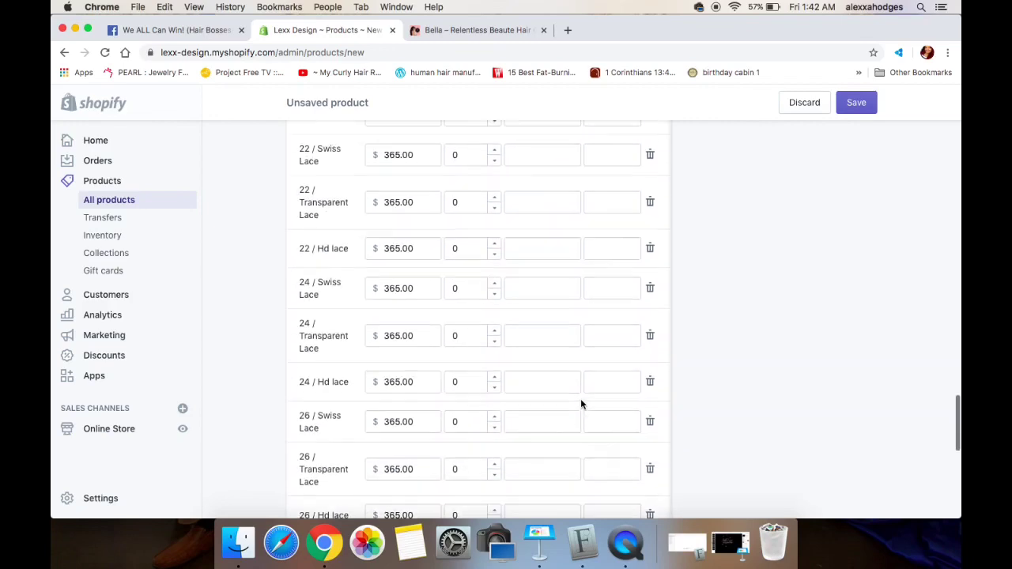
{"action": "scroll", "coordinate": [581, 404], "scroll_direction": "up", "scroll_amount": 6}
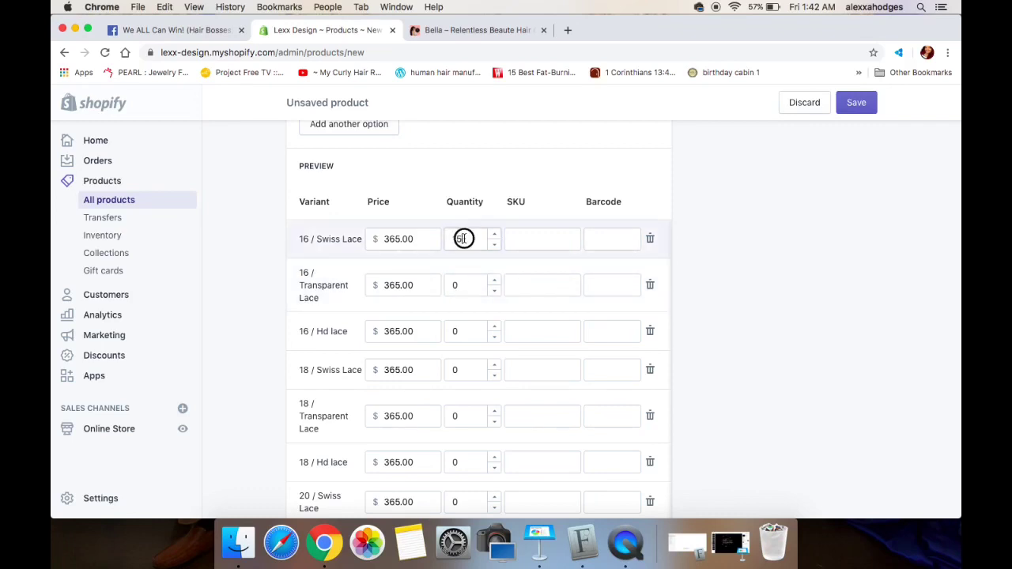
{"action": "double_click", "coordinate": [463, 286]}
{"action": "type", "text": "15"}
{"action": "double_click", "coordinate": [448, 334]}
{"action": "type", "text": "15"}
{"action": "double_click", "coordinate": [466, 370]}
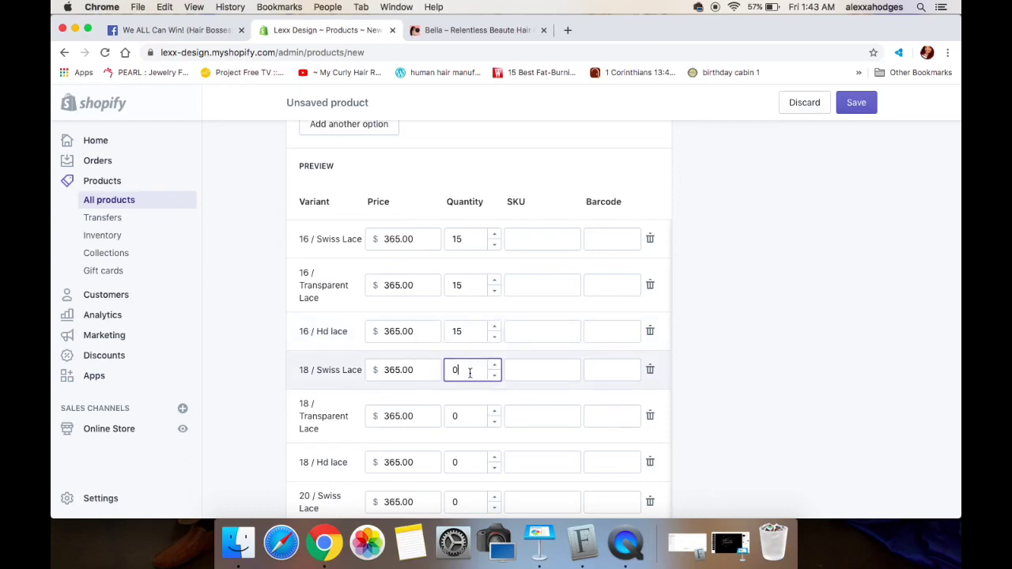
{"action": "type", "text": "15"}
{"action": "double_click", "coordinate": [452, 413]}
{"action": "type", "text": "15"}
{"action": "double_click", "coordinate": [463, 462]}
{"action": "type", "text": "15"}
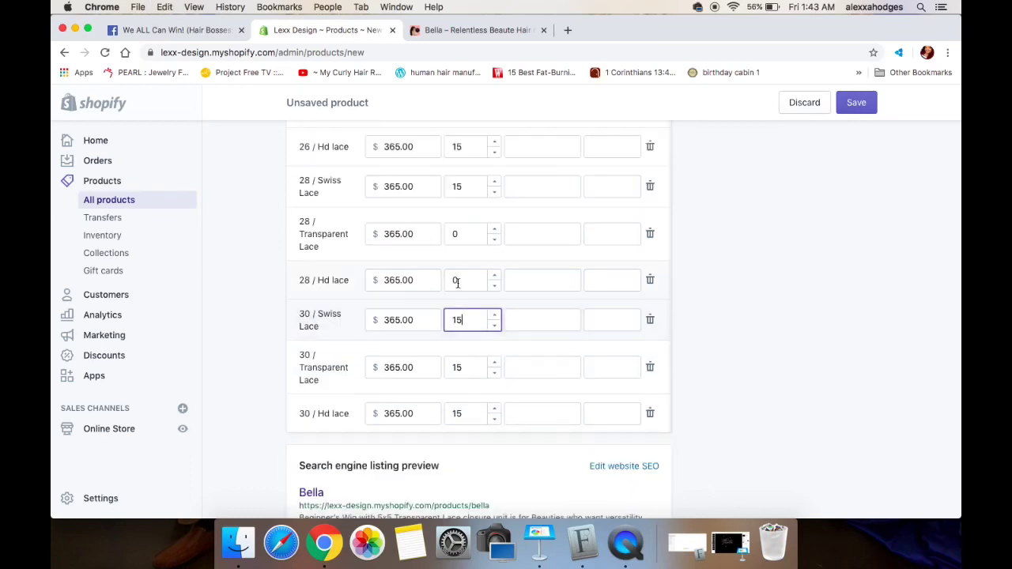
Set a quantity of 15 on the 28 / Hd lace and 28 / Transparent Lace variants.
{"action": "double_click", "coordinate": [457, 282]}
{"action": "type", "text": "15"}
{"action": "left_click", "coordinate": [464, 236]}
{"action": "double_click", "coordinate": [464, 236]}
{"action": "type", "text": "15"}
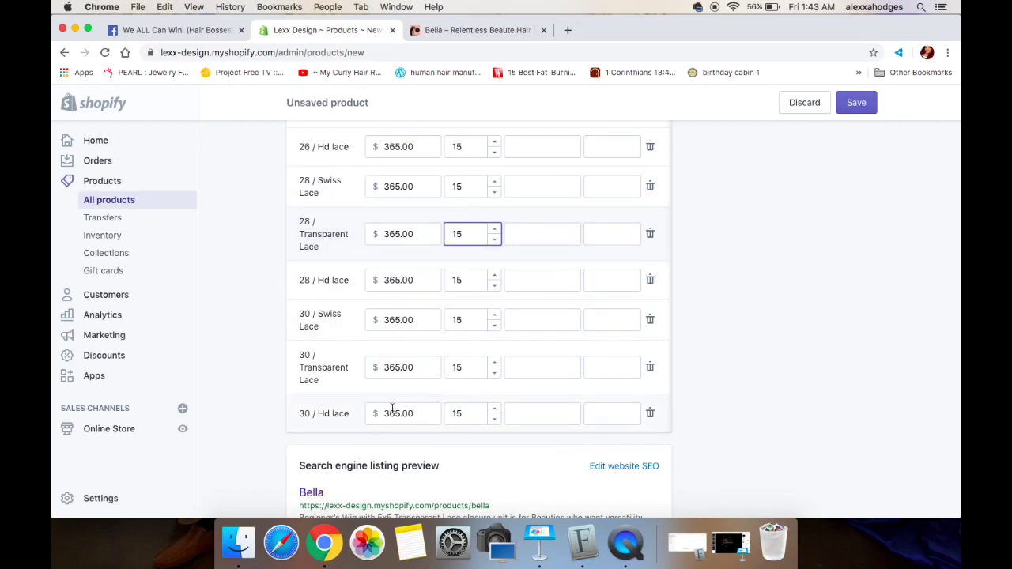
Reprice the 30-length variants: Hd lace 650, Transparent Lace 600, Swiss Lace 600.
{"action": "left_click", "coordinate": [400, 415]}
{"action": "key", "text": "BackSpace"}
{"action": "key", "text": "BackSpace"}
{"action": "key", "text": "BackSpace"}
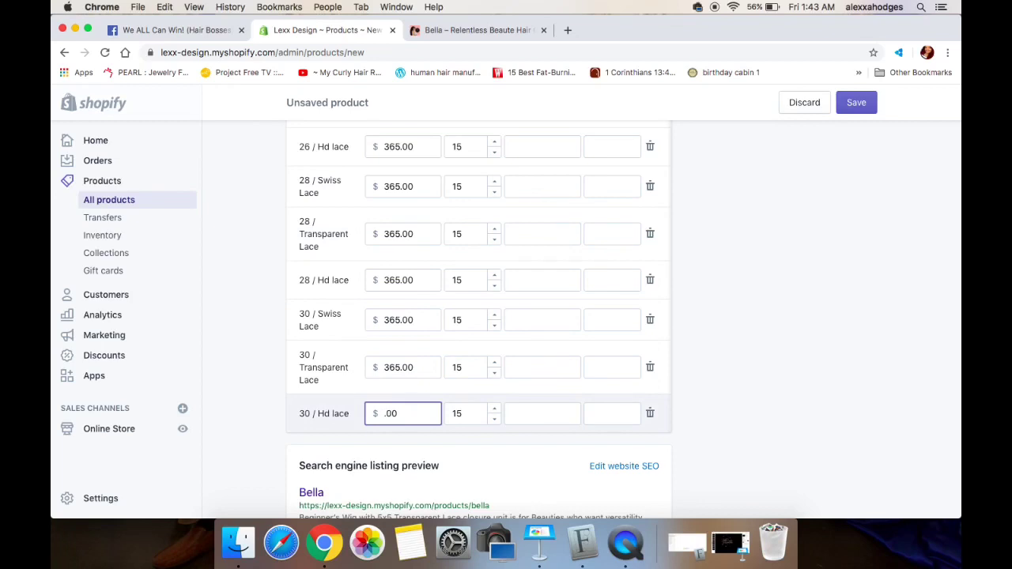
{"action": "type", "text": "650"}
{"action": "left_click", "coordinate": [398, 368]}
{"action": "key", "text": "BackSpace"}
{"action": "key", "text": "BackSpace"}
{"action": "key", "text": "BackSpace"}
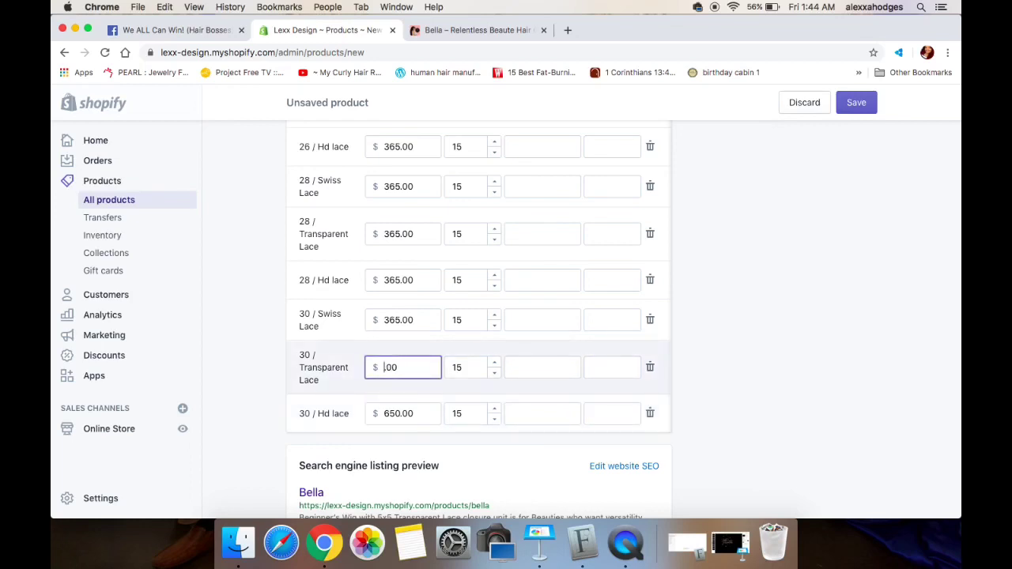
{"action": "type", "text": "600"}
{"action": "left_click", "coordinate": [397, 318]}
{"action": "key", "text": "BackSpace"}
{"action": "key", "text": "BackSpace"}
{"action": "key", "text": "BackSpace"}
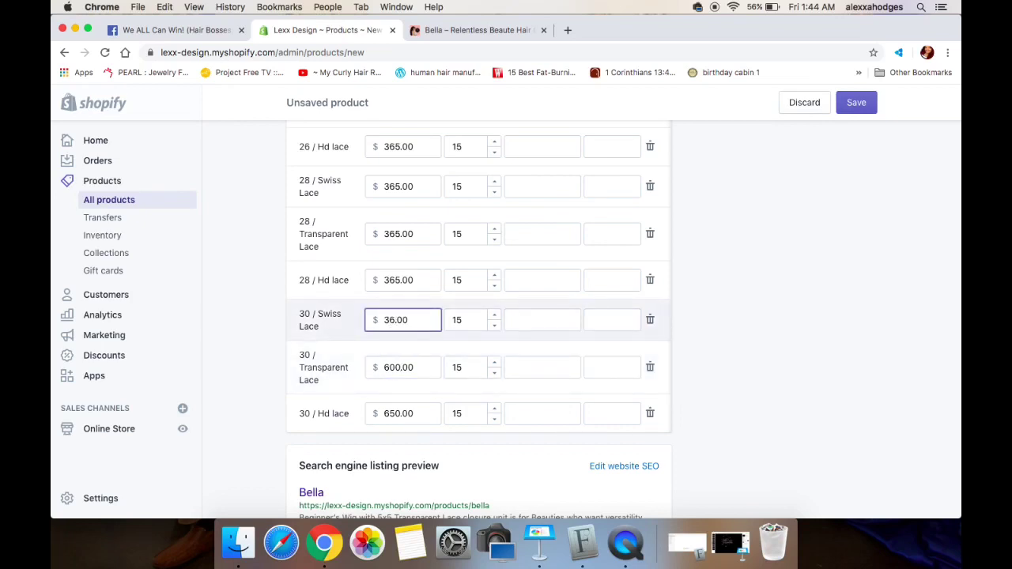
{"action": "type", "text": "600"}
Reprice 28 / Hd lace to 600 and 28 / Transparent Lace to 560.
{"action": "left_click", "coordinate": [396, 280]}
{"action": "key", "text": "BackSpace"}
{"action": "key", "text": "BackSpace"}
{"action": "key", "text": "BackSpace"}
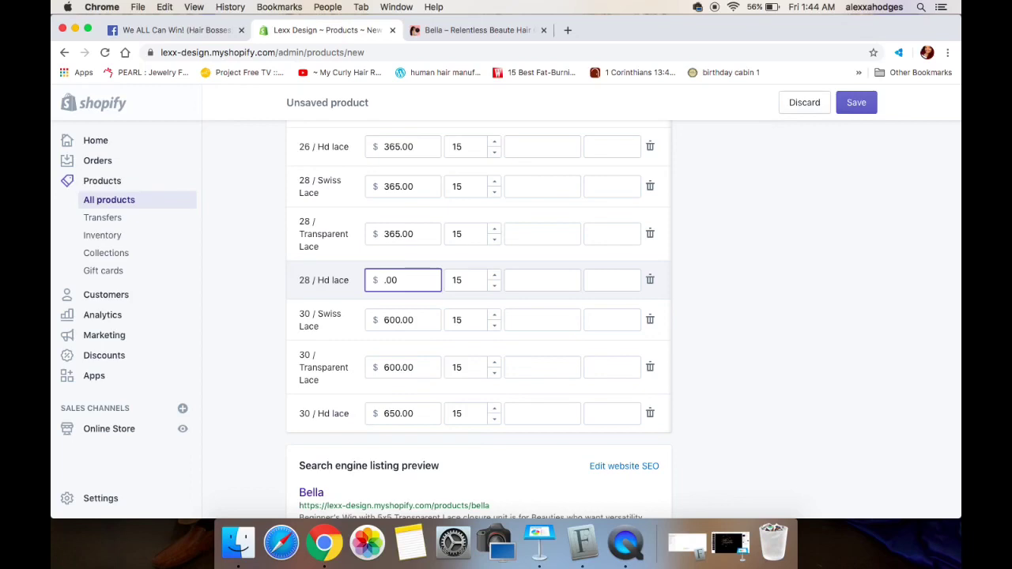
{"action": "type", "text": "600"}
{"action": "left_click_drag", "start_coordinate": [399, 234], "coordinate": [384, 234]}
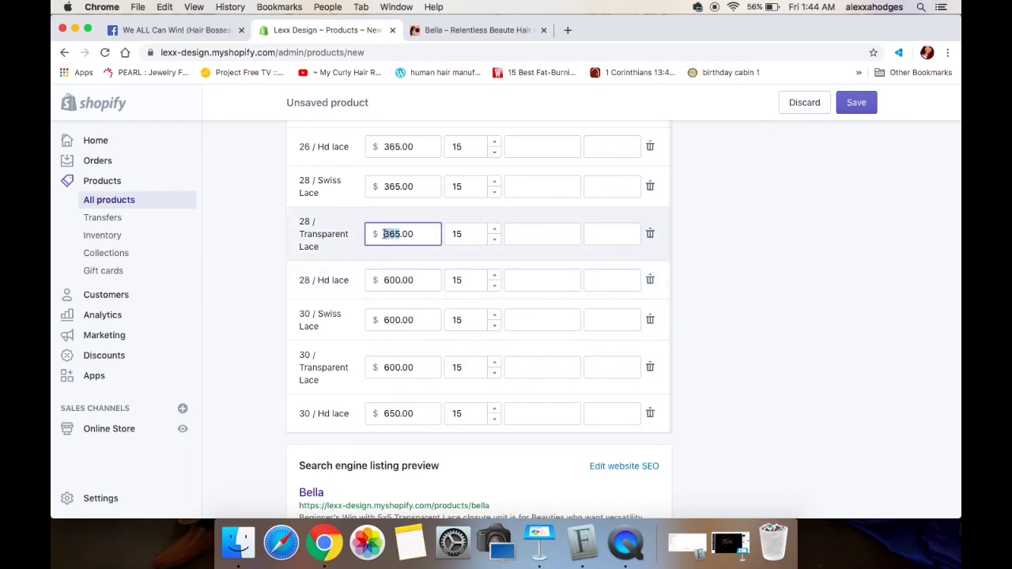
{"action": "type", "text": "560"}
{"action": "left_click_drag", "start_coordinate": [401, 186], "coordinate": [386, 187]}
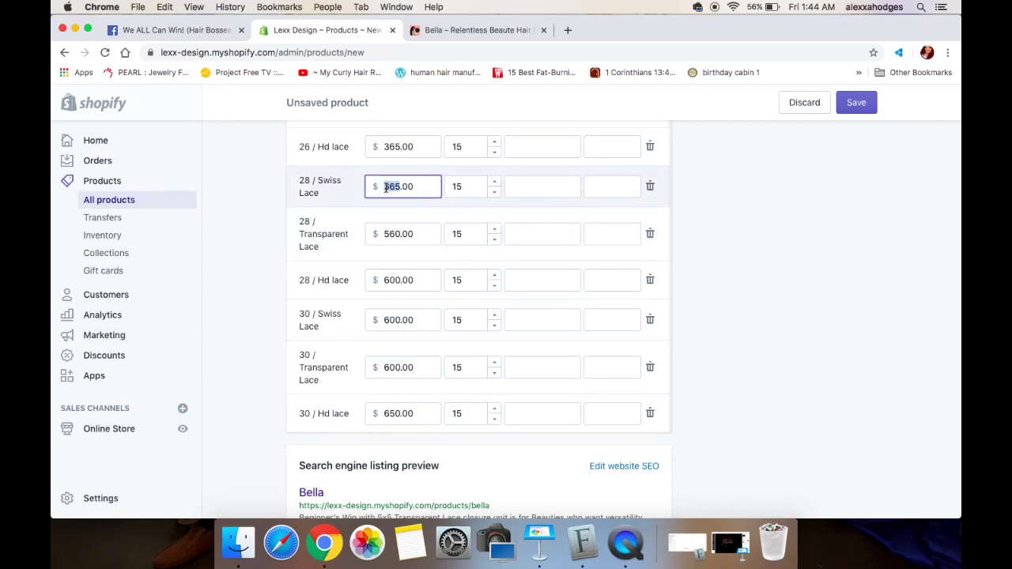
{"action": "scroll", "coordinate": [831, 340], "scroll_direction": "up", "scroll_amount": 15}
{"action": "scroll", "coordinate": [830, 348], "scroll_direction": "down", "scroll_amount": 4}
{"action": "left_click", "coordinate": [823, 342]}
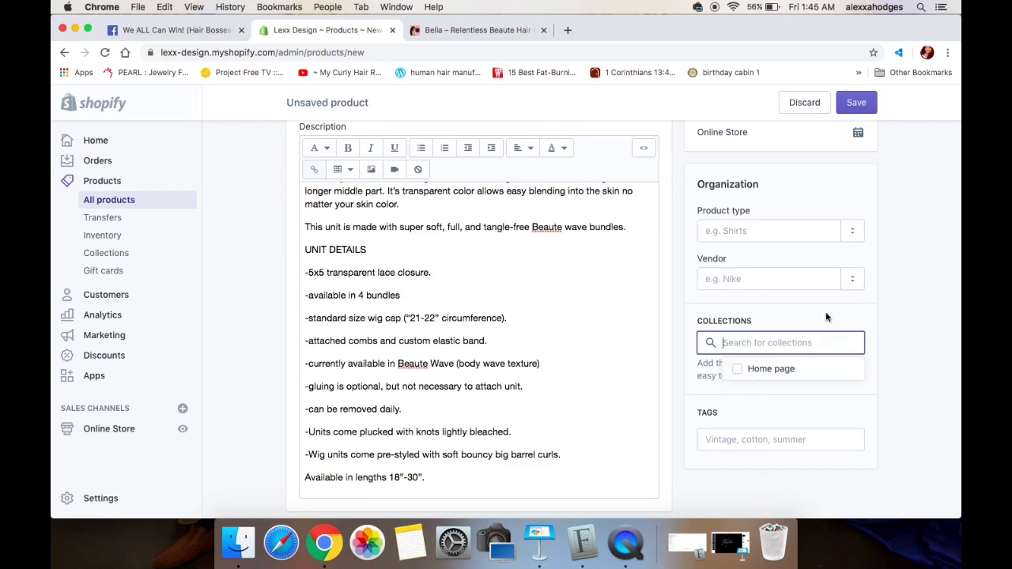
Save the Bella product, then start titling a new product 'Brazilian Body Wave'.
{"action": "left_click", "coordinate": [829, 305]}
{"action": "left_click", "coordinate": [859, 110]}
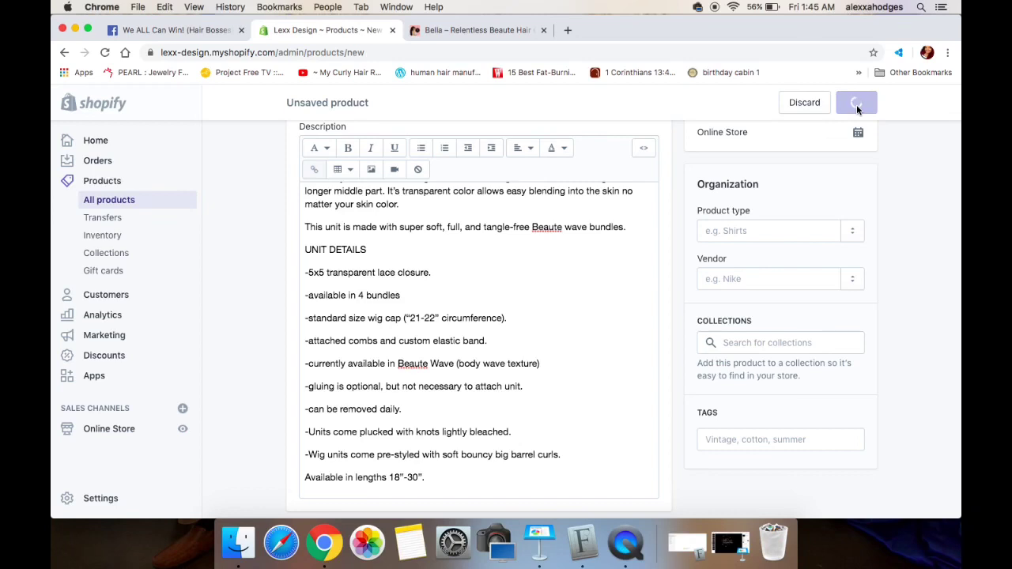
{"action": "left_click", "coordinate": [445, 226]}
{"action": "type", "text": "Brazilian"}
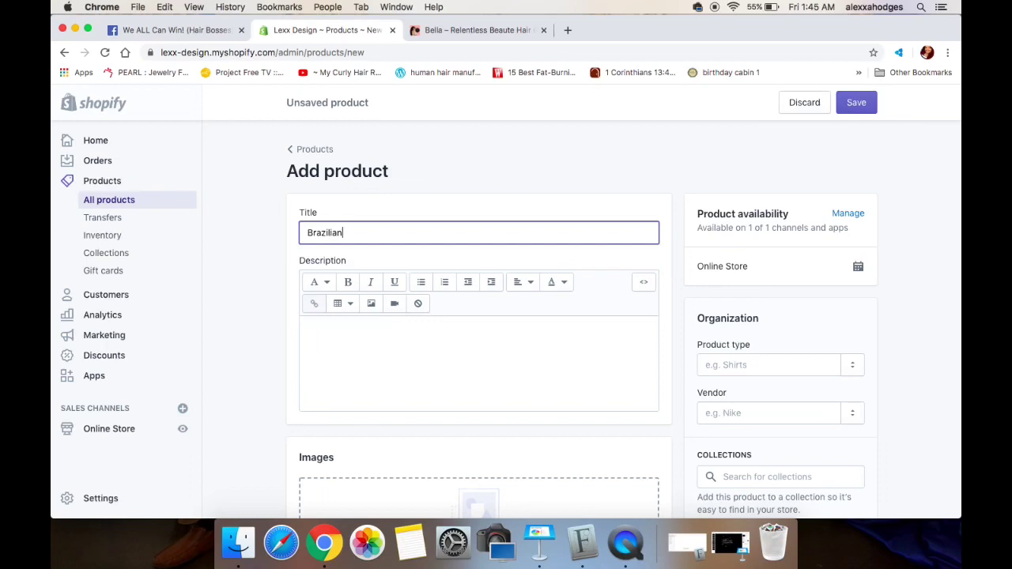
{"action": "type", "text": " Body WAveve"}
Copy the Beaute Wave 100% human hair description into the Brazilian Body Wave product.
{"action": "key", "text": "ctrl+Tab"}
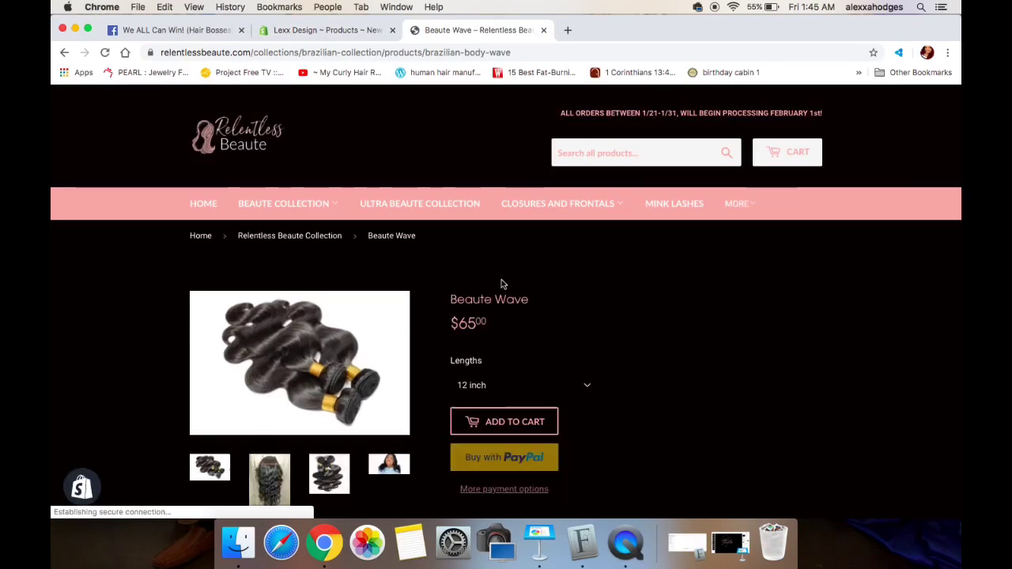
{"action": "scroll", "coordinate": [475, 285], "scroll_direction": "down", "scroll_amount": 5}
{"action": "left_click_drag", "start_coordinate": [450, 284], "coordinate": [547, 352]}
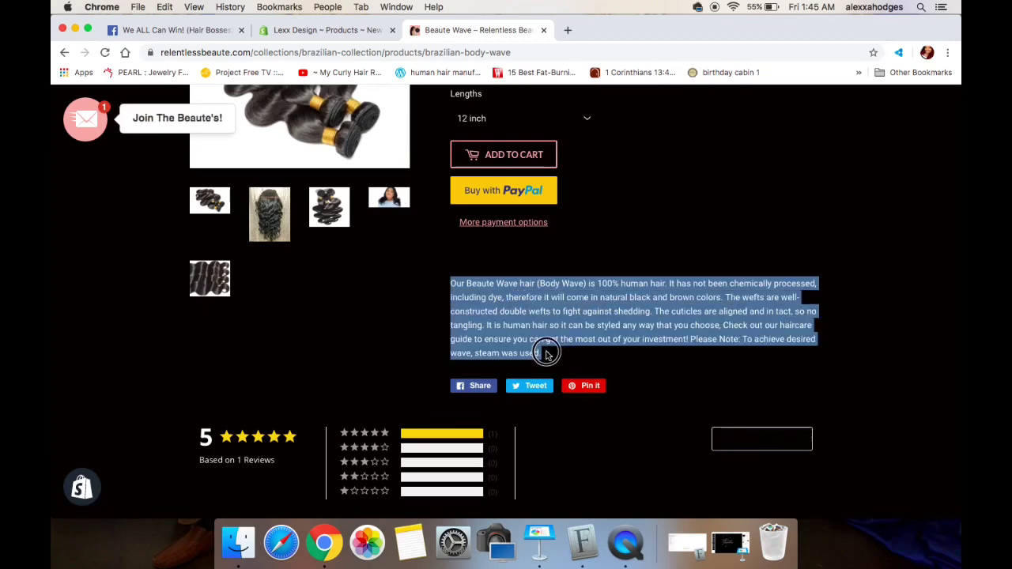
{"action": "key", "text": "ctrl+Tab"}
{"action": "type", "text": "Our Beaute Wave hair (Body Wave) is 100% human hair. It has not been chemically processed, including dye, therefore it will come in natural black and brown colors. The wefts are well-constructed double wefts to fight against shedding. The cuticles are aligned and in tact, so no tangling. It is human hair so it can be styled any way that you choose, Check out our haircare guide to ensure you can get the most out of your investment! Please Note: To achieve desired wave, steam was used."}
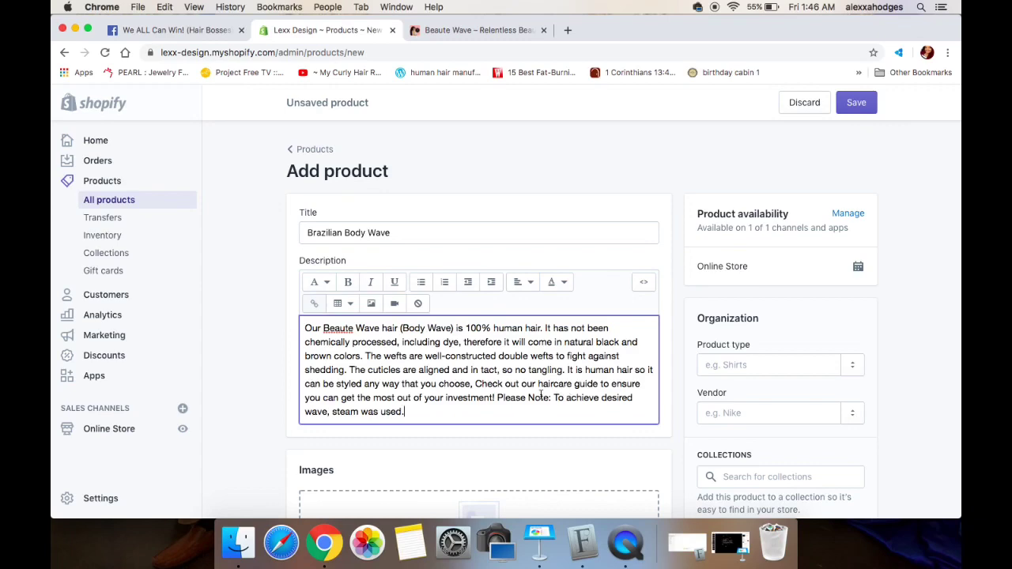
Set the Brazilian Body Wave price to 85.00 and available quantity to 10.
{"action": "scroll", "coordinate": [540, 397], "scroll_direction": "down", "scroll_amount": 10}
{"action": "left_click", "coordinate": [375, 294]}
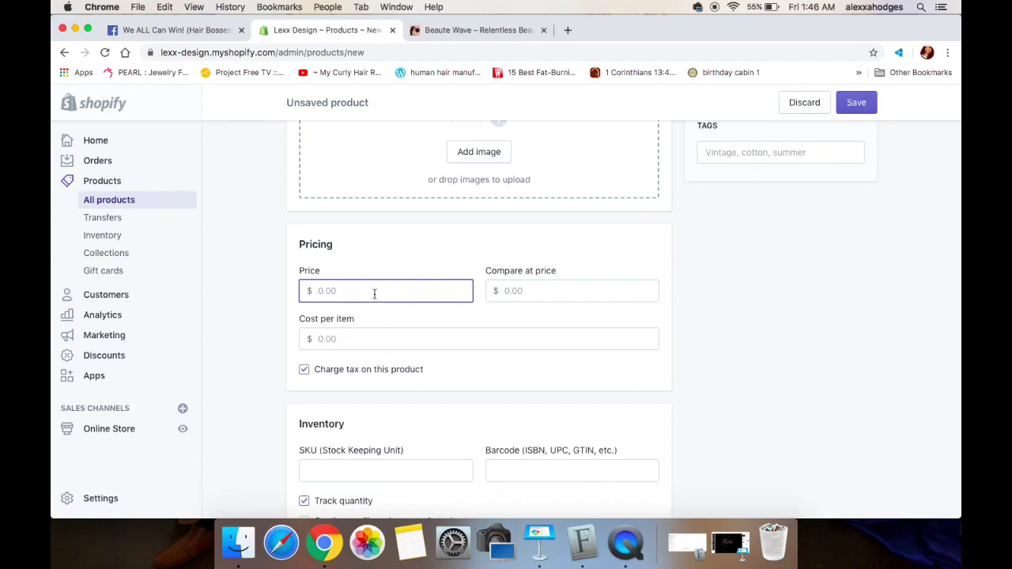
{"action": "type", "text": "85.00"}
{"action": "scroll", "coordinate": [361, 273], "scroll_direction": "down", "scroll_amount": 5}
{"action": "left_click", "coordinate": [346, 257]}
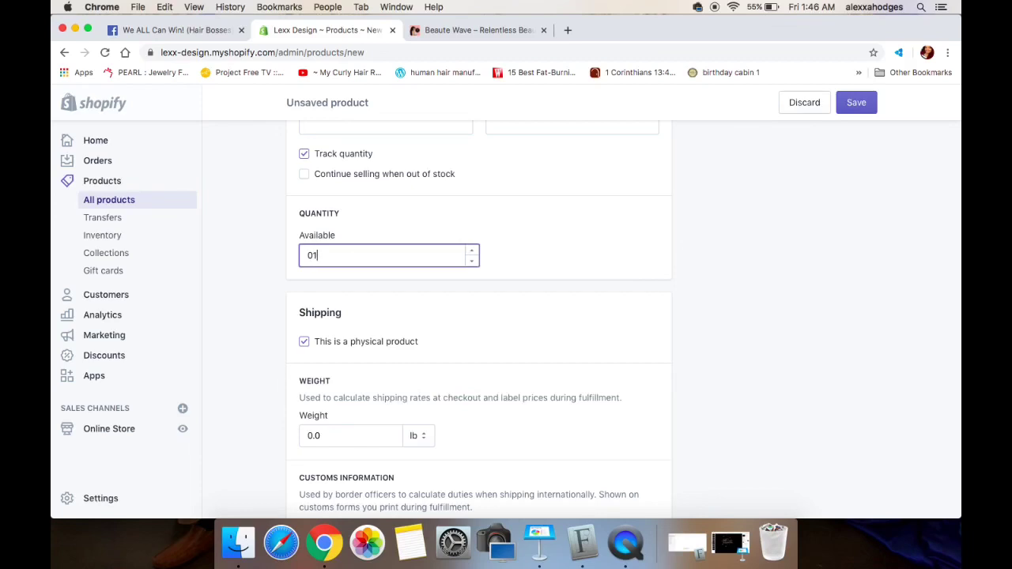
{"action": "key", "text": "BackSpace"}
{"action": "type", "text": "10"}
Set the shipping weight to 3.0 with a different unit, and enable multiple product options.
{"action": "scroll", "coordinate": [385, 341], "scroll_direction": "down", "scroll_amount": 2}
{"action": "left_click", "coordinate": [326, 362]}
{"action": "key", "text": "BackSpace"}
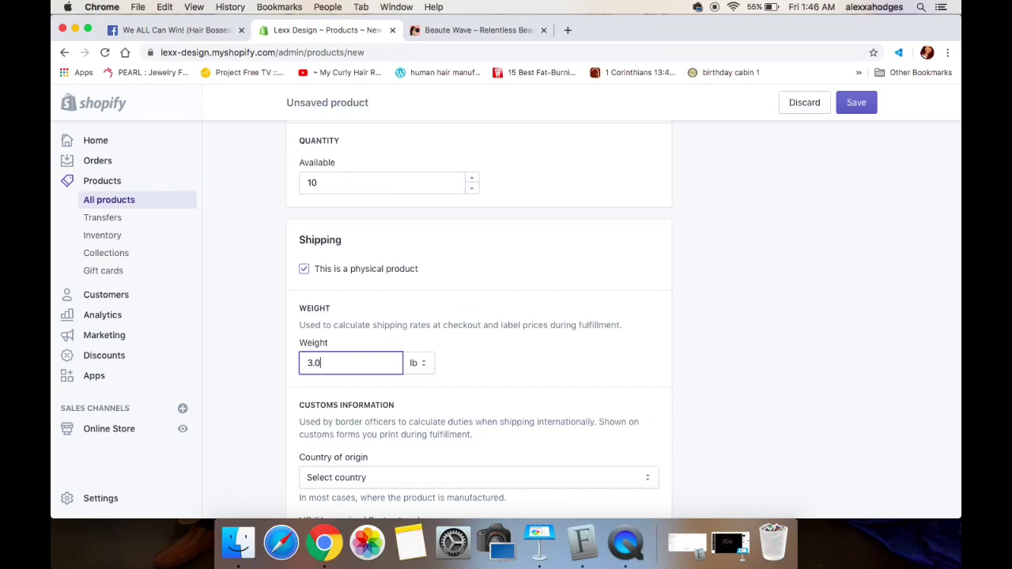
{"action": "left_click", "coordinate": [414, 362]}
{"action": "left_click", "coordinate": [420, 378]}
{"action": "scroll", "coordinate": [507, 372], "scroll_direction": "down", "scroll_amount": 2}
{"action": "scroll", "coordinate": [508, 373], "scroll_direction": "down", "scroll_amount": 8}
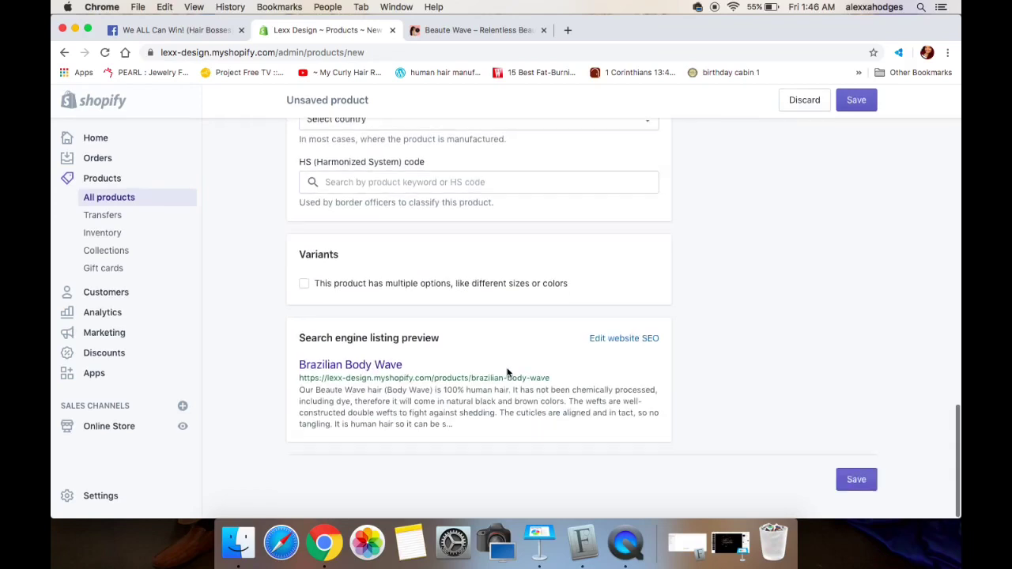
{"action": "left_click", "coordinate": [304, 286]}
Name the first variant option Length with values 12, 14, 16, 18 and 20.
{"action": "left_click", "coordinate": [331, 388]}
{"action": "double_click", "coordinate": [304, 378]}
{"action": "type", "text": "Lengt"}
{"action": "left_click", "coordinate": [442, 377]}
{"action": "type", "text": "12"}
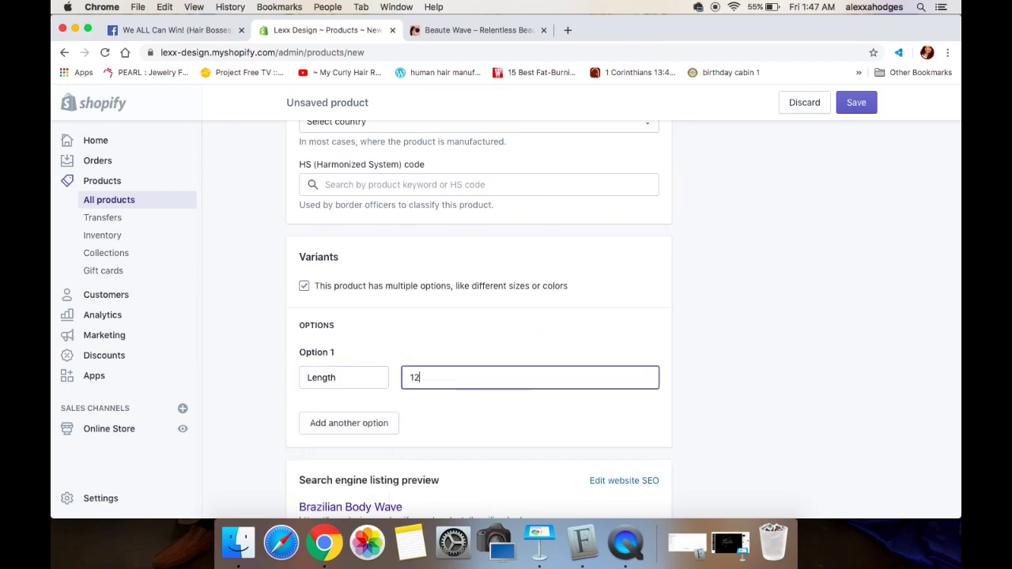
{"action": "type", "text": ",14,16,18,20,"}
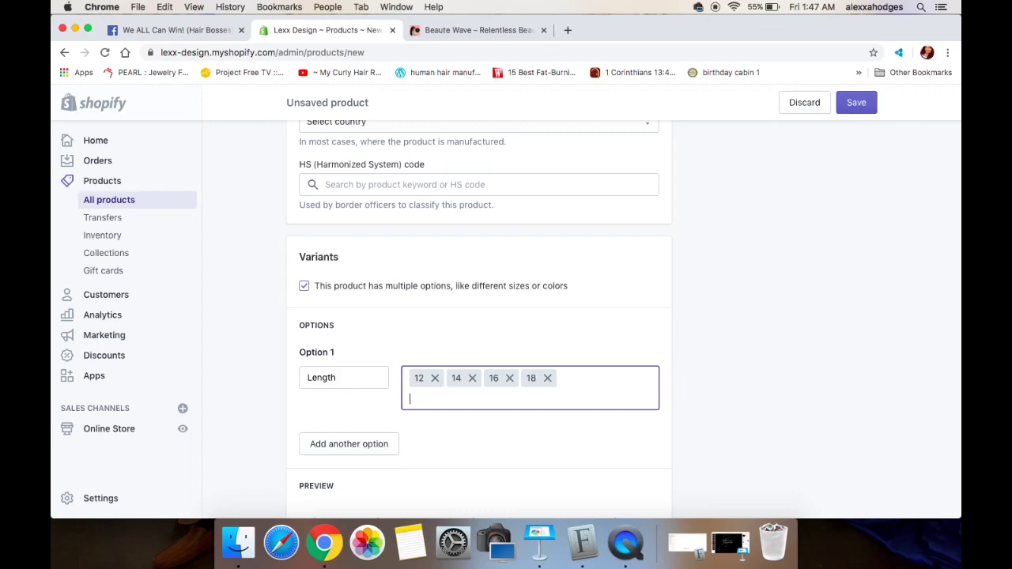
Set the quantity of the 14, 16, 18 and 20 variants to 10.
{"action": "scroll", "coordinate": [770, 359], "scroll_direction": "down", "scroll_amount": 8}
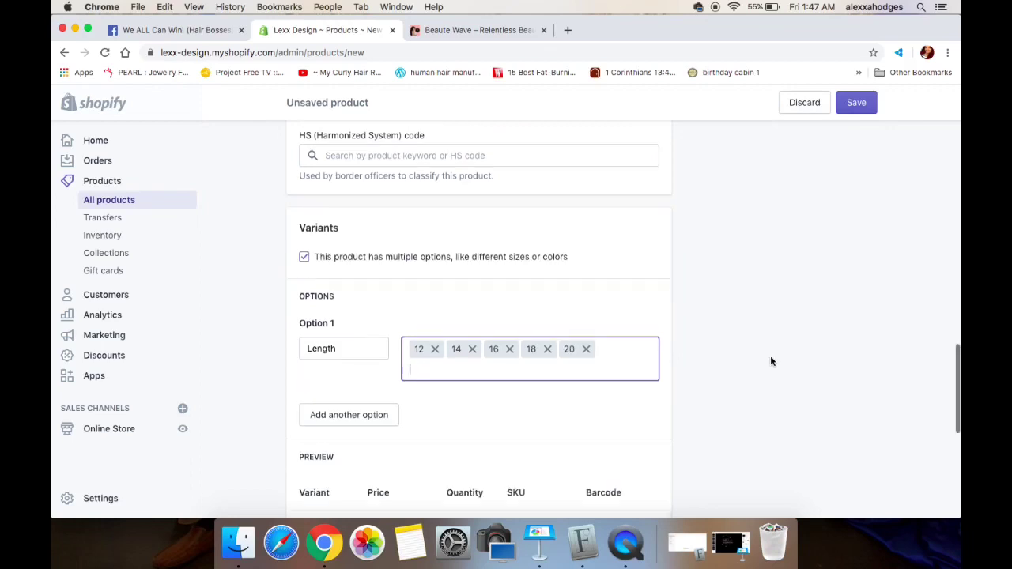
{"action": "double_click", "coordinate": [459, 388]}
{"action": "type", "text": "10"}
{"action": "double_click", "coordinate": [451, 352]}
{"action": "type", "text": "10"}
{"action": "double_click", "coordinate": [452, 314]}
{"action": "type", "text": "10"}
{"action": "double_click", "coordinate": [455, 272]}
{"action": "type", "text": "10"}
Price the 14, 16, 18 and 20 variants at 95, 105, 110 and 115.
{"action": "left_click", "coordinate": [387, 272]}
{"action": "key", "text": "BackSpace"}
{"action": "type", "text": "95.00"}
{"action": "left_click", "coordinate": [387, 312]}
{"action": "key", "text": "BackSpace"}
{"action": "type", "text": "10"}
{"action": "left_click", "coordinate": [389, 350]}
{"action": "key", "text": "BackSpace"}
{"action": "key", "text": "Delete"}
{"action": "type", "text": "110"}
{"action": "left_click", "coordinate": [389, 388]}
{"action": "key", "text": "BackSpace"}
{"action": "key", "text": "Delete"}
{"action": "type", "text": "115"}
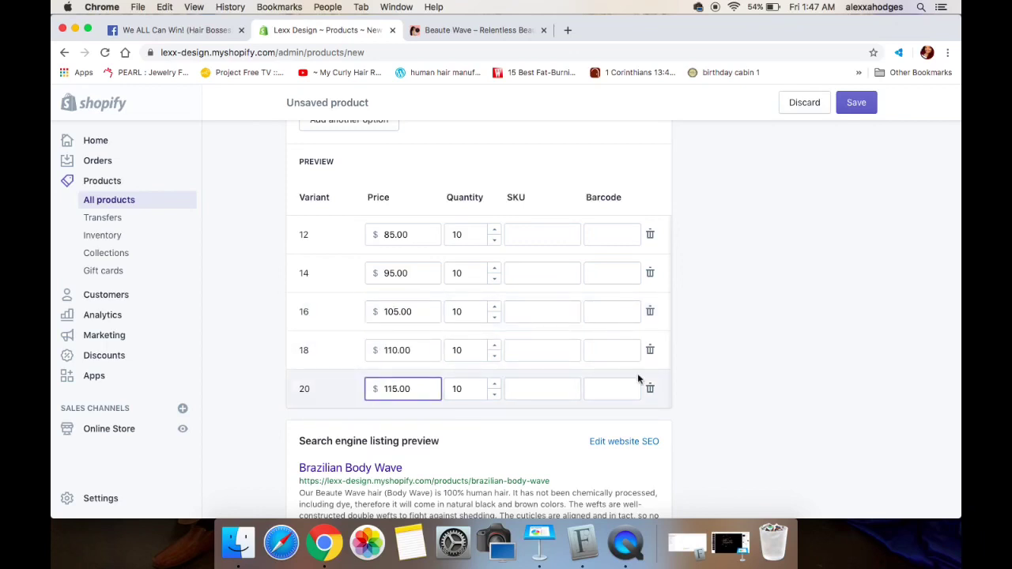
{"action": "scroll", "coordinate": [718, 389], "scroll_direction": "down", "scroll_amount": 3}
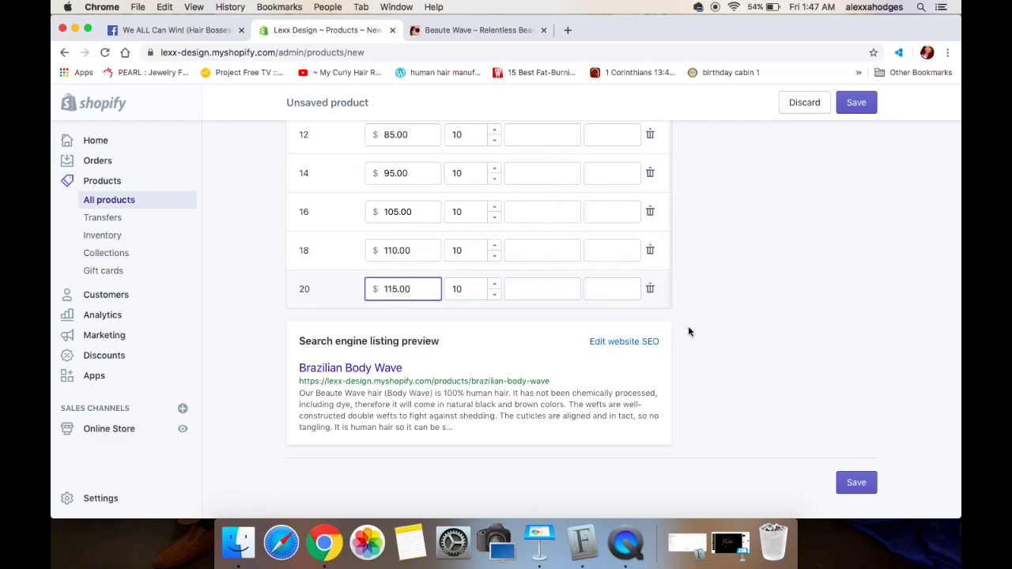
{"action": "scroll", "coordinate": [747, 292], "scroll_direction": "up", "scroll_amount": 15}
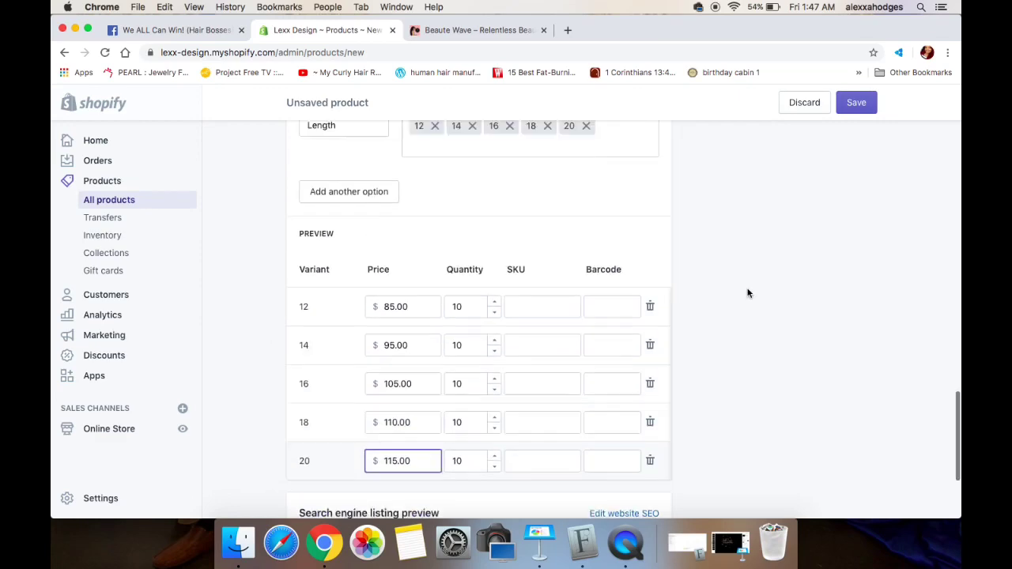
{"action": "scroll", "coordinate": [748, 293], "scroll_direction": "up", "scroll_amount": 10}
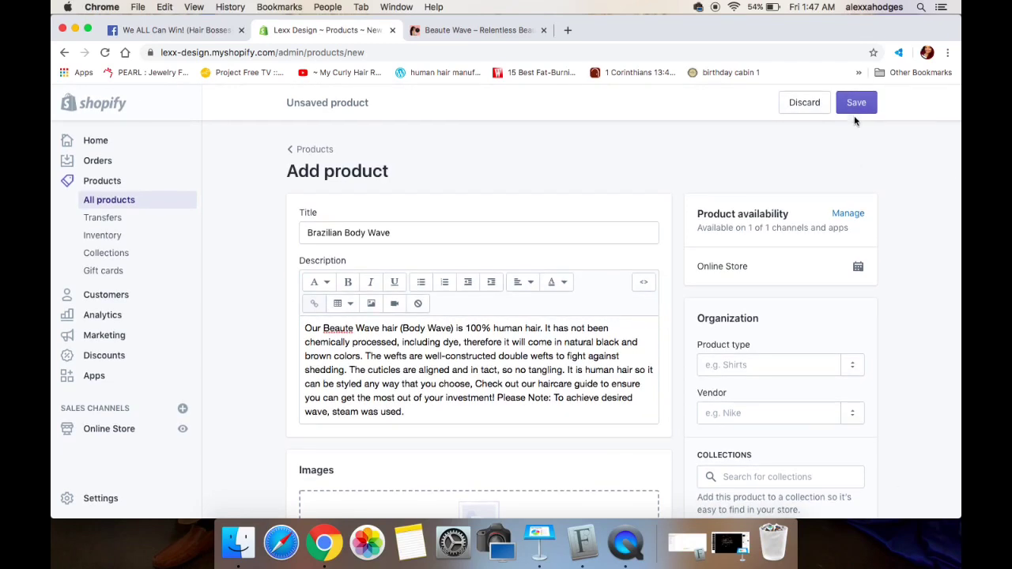
Save the Brazilian Body Wave product and start creating a new collection.
{"action": "left_click", "coordinate": [856, 109]}
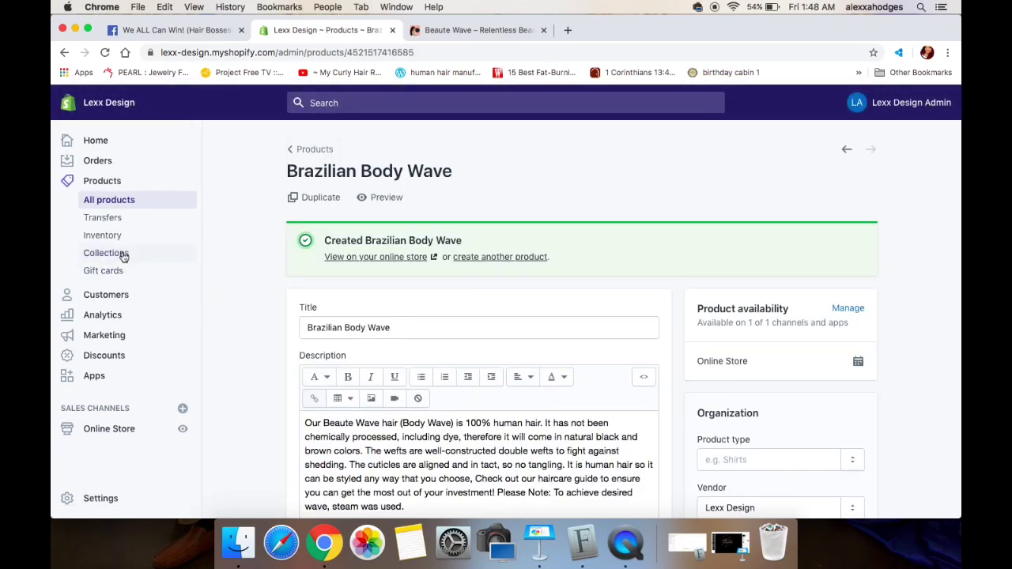
{"action": "left_click", "coordinate": [122, 255]}
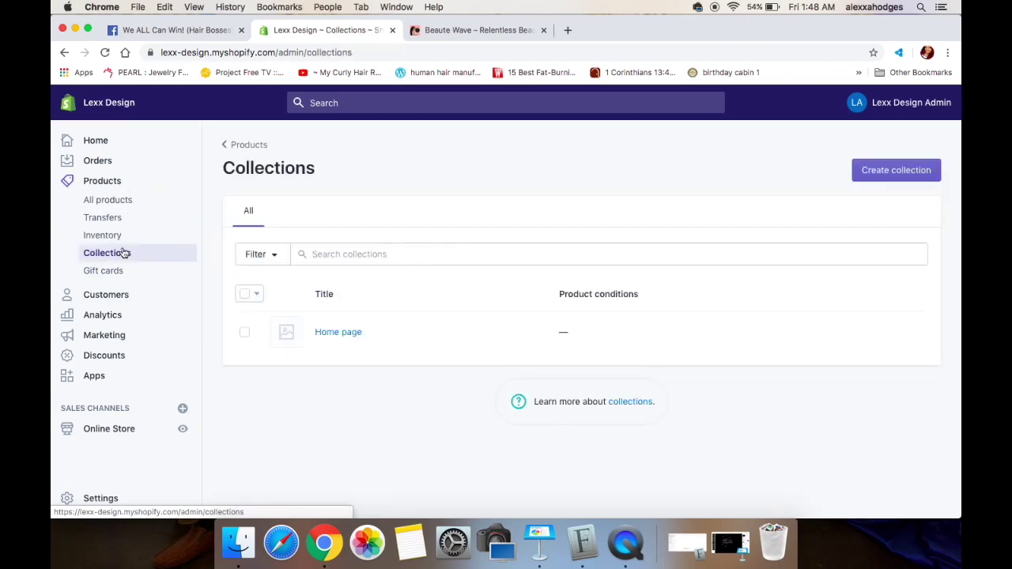
{"action": "left_click", "coordinate": [858, 170]}
Begin the collection title with 'W', then bring up the live Beaute Wave store page.
{"action": "scroll", "coordinate": [500, 243], "scroll_direction": "down", "scroll_amount": 5}
{"action": "scroll", "coordinate": [498, 241], "scroll_direction": "up", "scroll_amount": 5}
{"action": "left_click", "coordinate": [435, 234]}
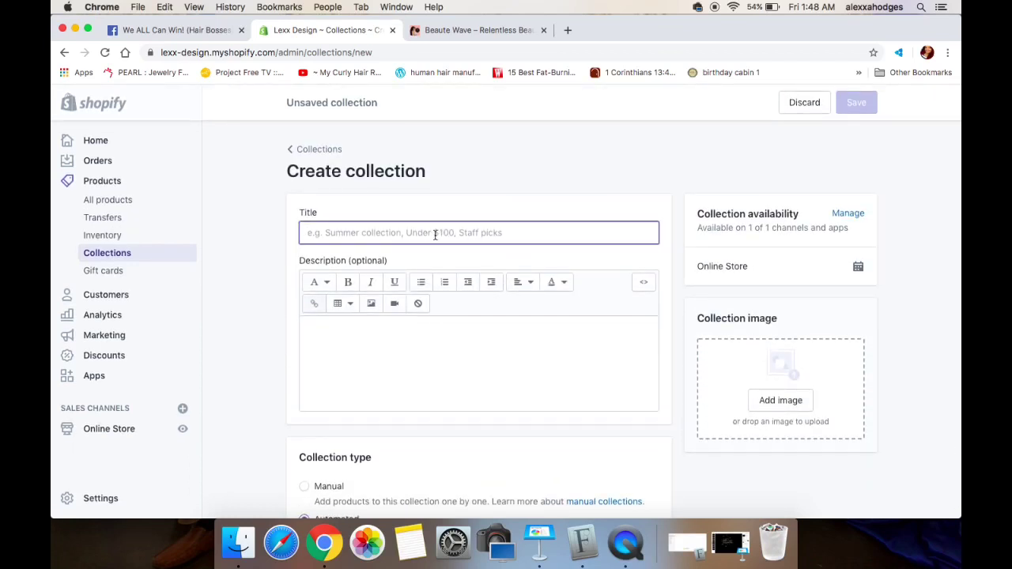
{"action": "type", "text": "Wig"}
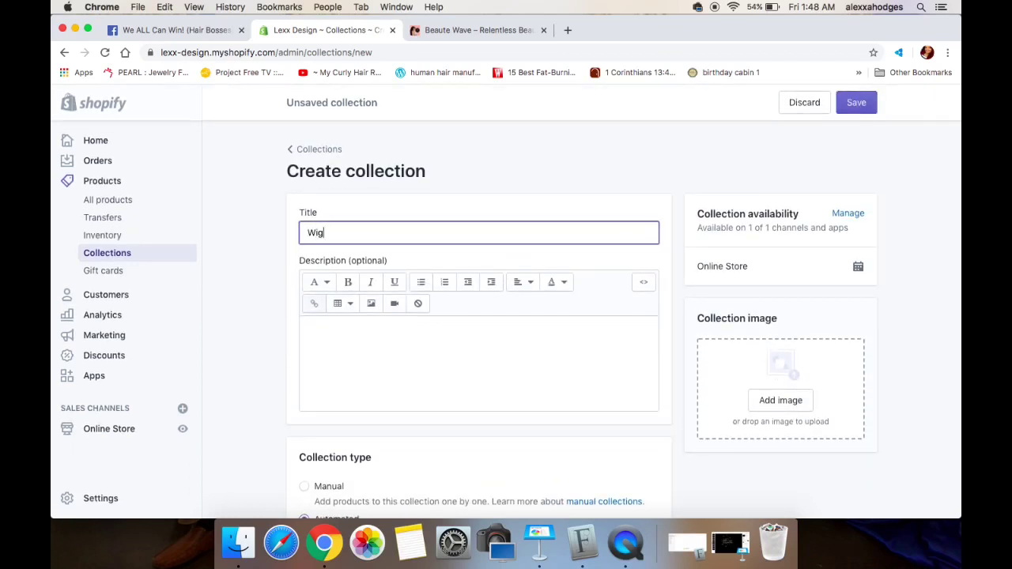
{"action": "left_click", "coordinate": [402, 350]}
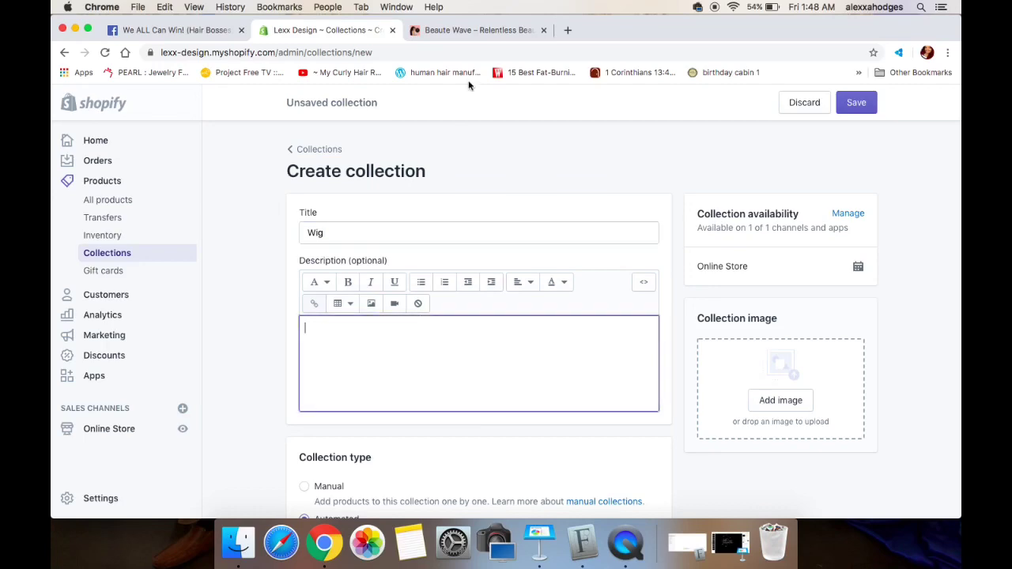
{"action": "left_click", "coordinate": [469, 30]}
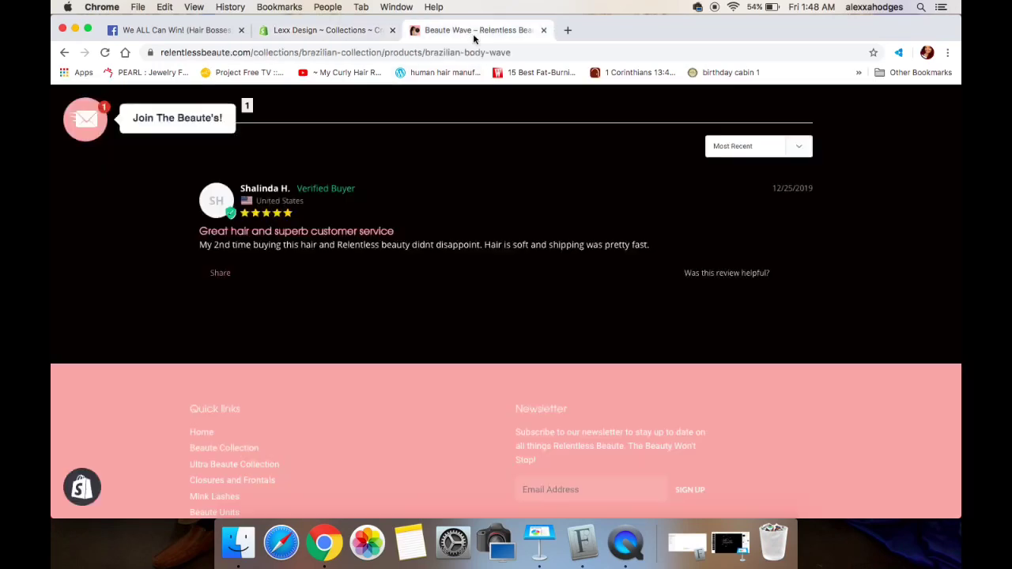
Look over the live store's menu, then return to the new Shopify collection form.
{"action": "scroll", "coordinate": [403, 167], "scroll_direction": "up", "scroll_amount": 10}
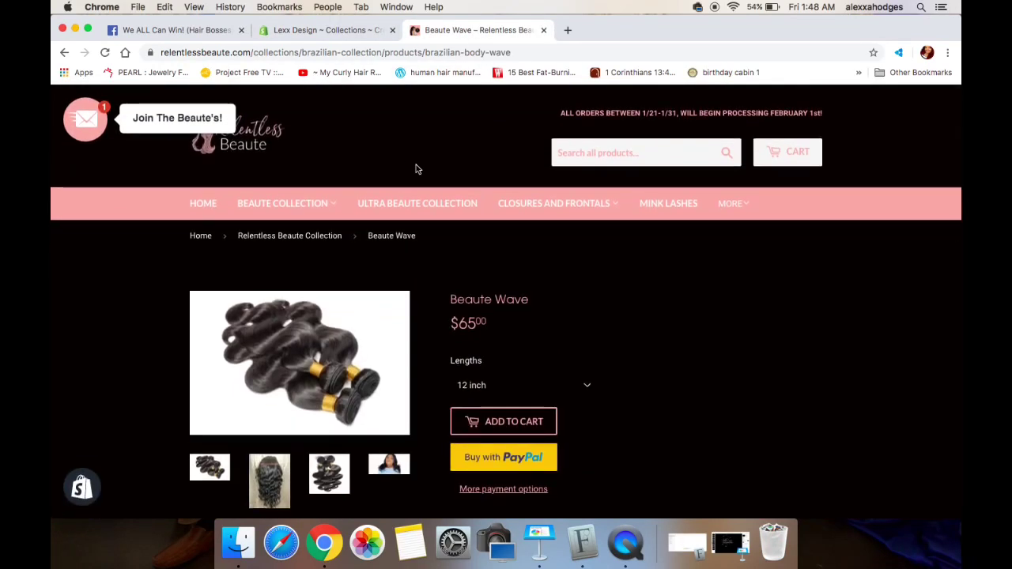
{"action": "mouse_move", "coordinate": [595, 196]}
{"action": "key", "text": "ctrl+shift+Tab"}
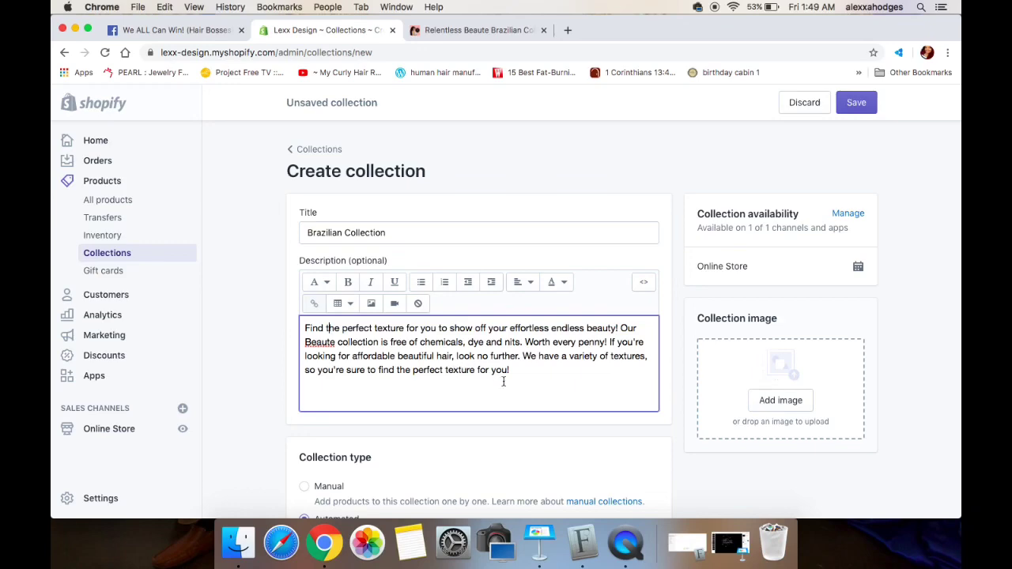
Set the Brazilian Collection type to Manual and save the collection.
{"action": "scroll", "coordinate": [504, 382], "scroll_direction": "down", "scroll_amount": 5}
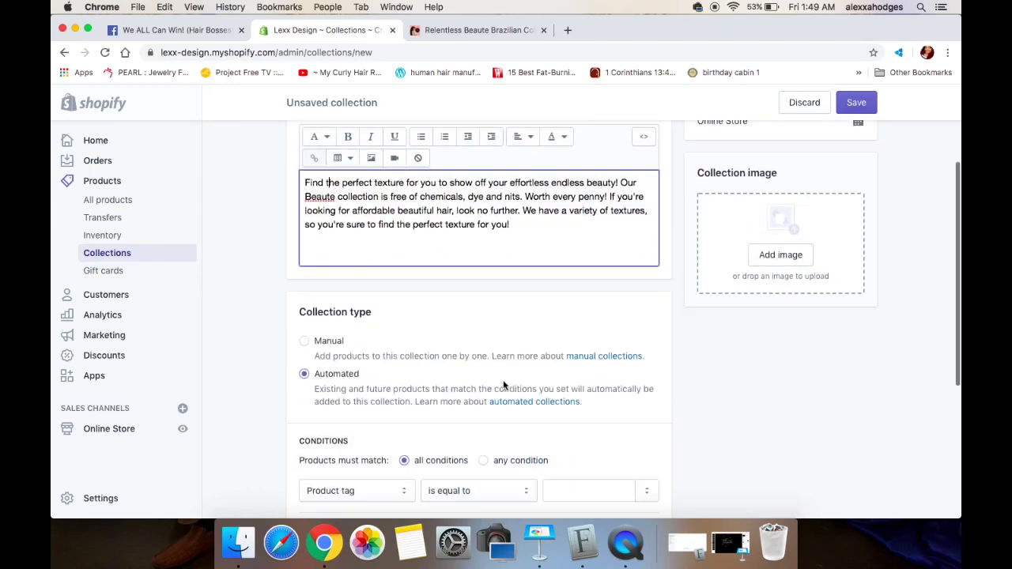
{"action": "scroll", "coordinate": [503, 386], "scroll_direction": "down", "scroll_amount": 2}
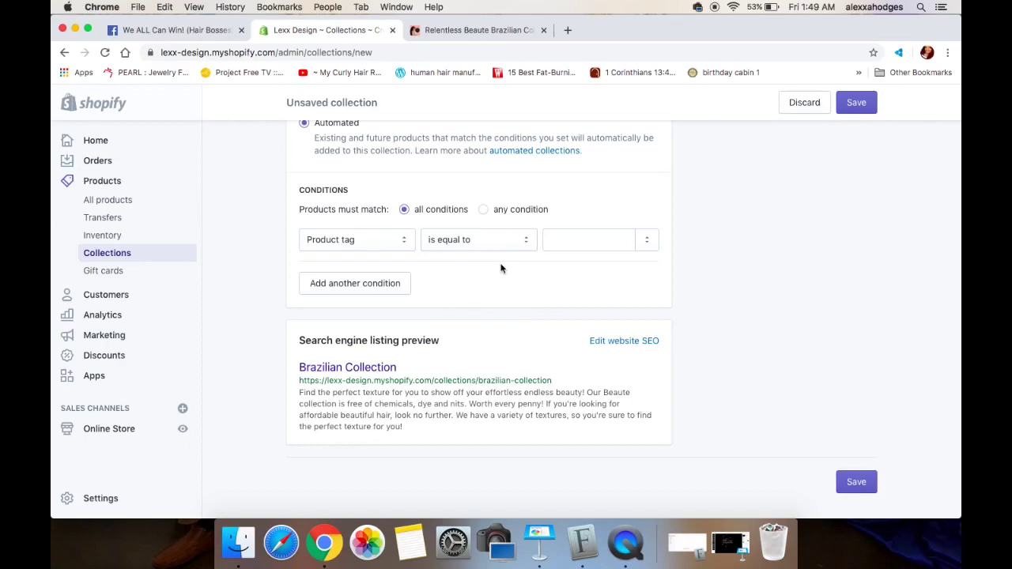
{"action": "scroll", "coordinate": [501, 269], "scroll_direction": "up", "scroll_amount": 5}
{"action": "scroll", "coordinate": [498, 270], "scroll_direction": "up", "scroll_amount": 2}
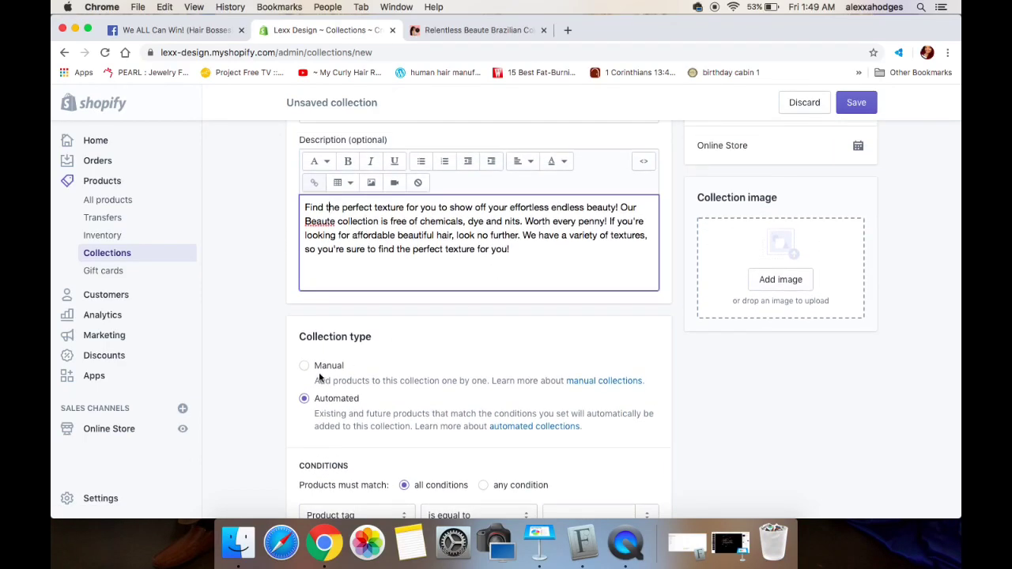
{"action": "left_click", "coordinate": [304, 366]}
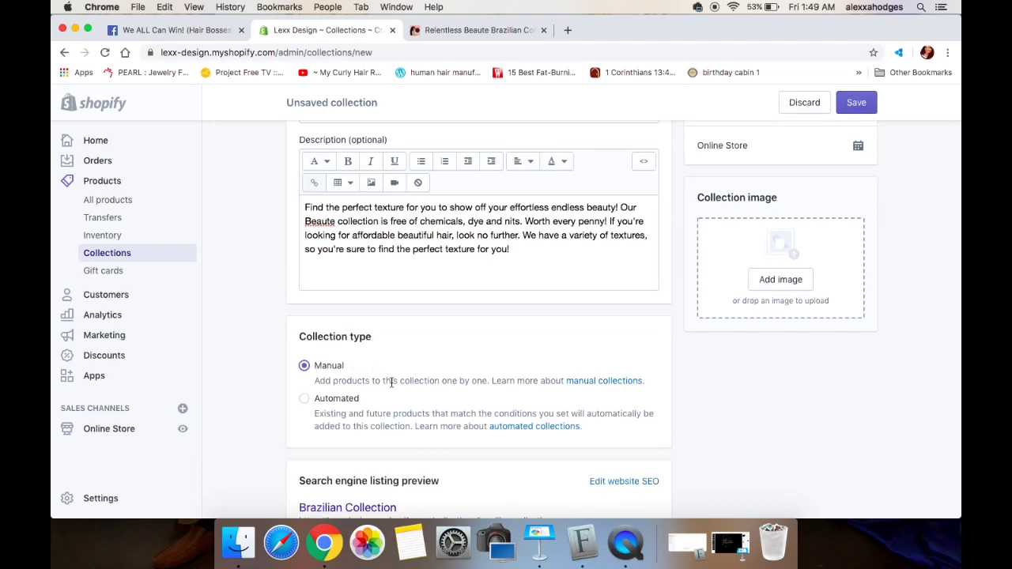
{"action": "scroll", "coordinate": [489, 305], "scroll_direction": "down", "scroll_amount": 2}
{"action": "scroll", "coordinate": [489, 309], "scroll_direction": "up", "scroll_amount": 3}
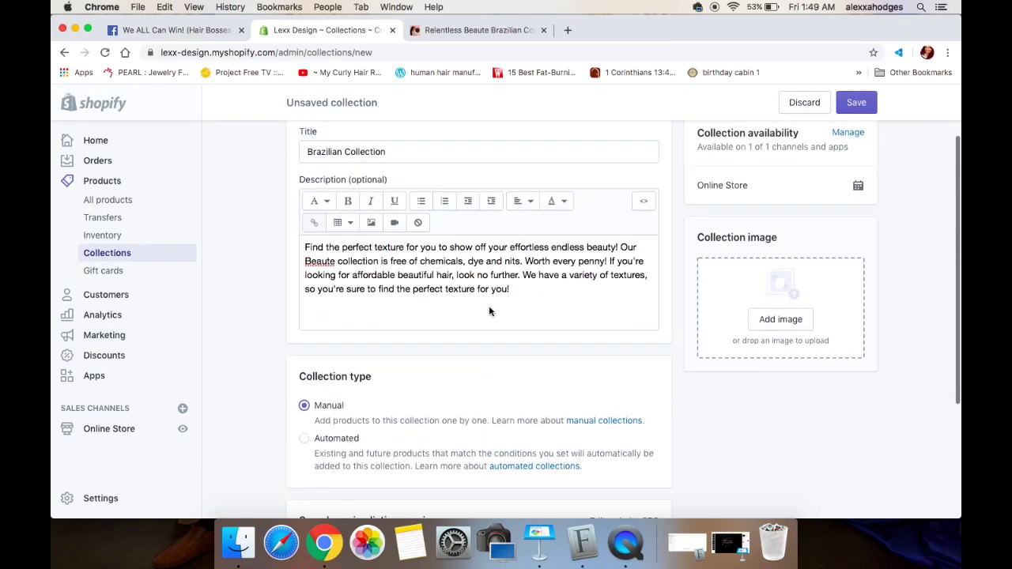
{"action": "scroll", "coordinate": [489, 311], "scroll_direction": "up", "scroll_amount": 2}
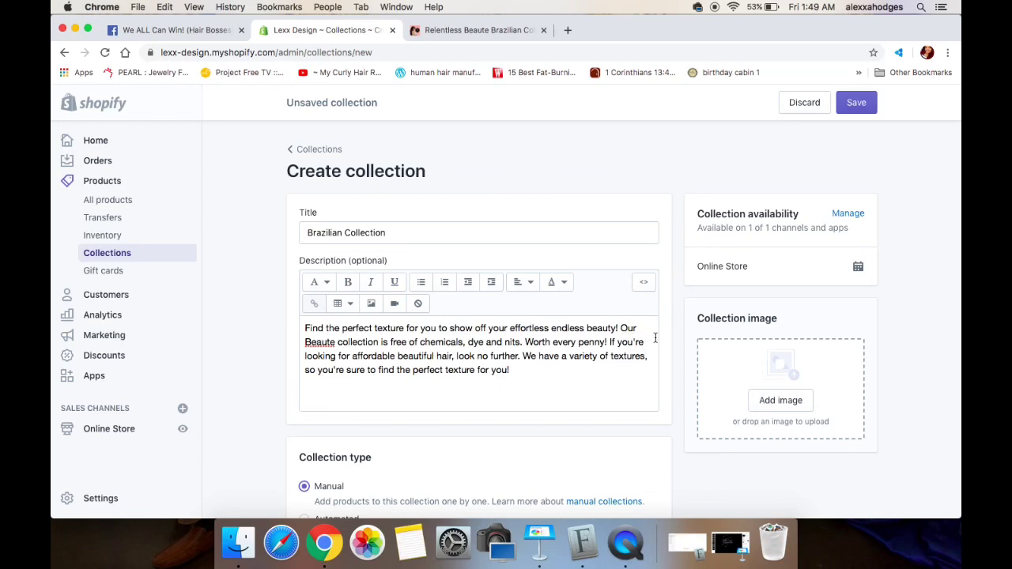
{"action": "scroll", "coordinate": [655, 336], "scroll_direction": "down", "scroll_amount": 2}
{"action": "scroll", "coordinate": [648, 324], "scroll_direction": "up", "scroll_amount": 2}
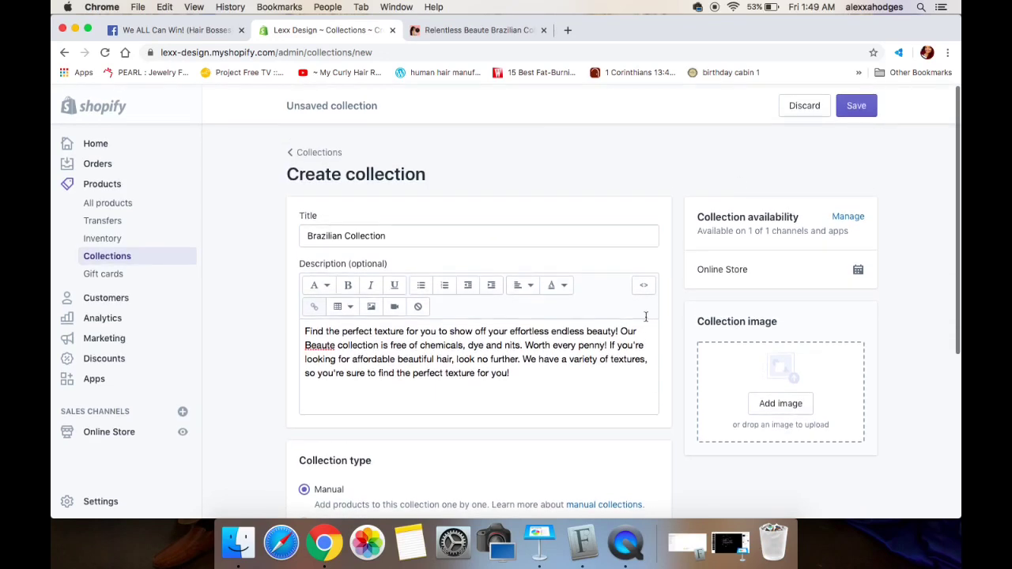
{"action": "left_click", "coordinate": [856, 105]}
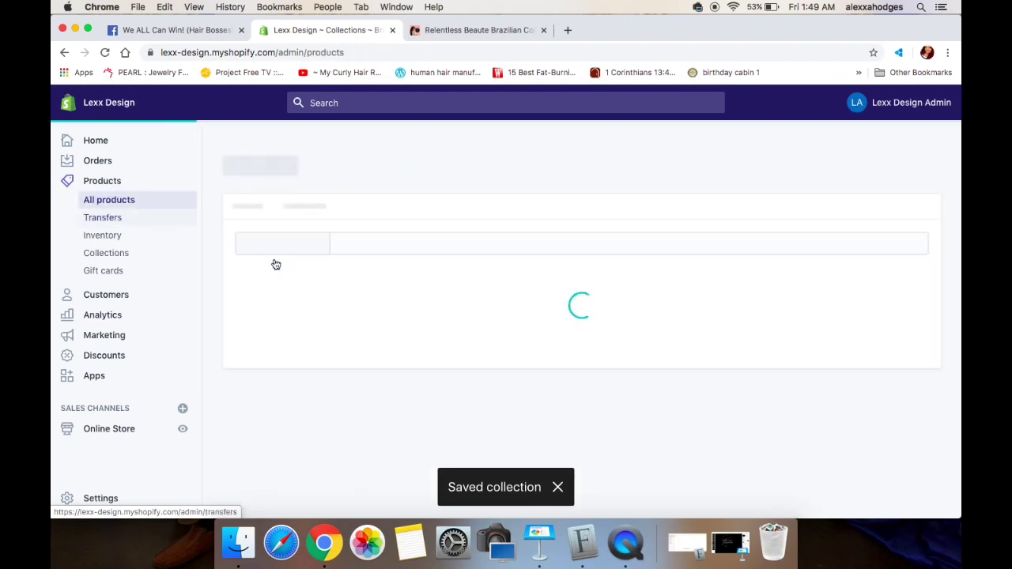
Bulk-add the Bella and Brazilian Body Wave products to Brazilian Collection.
{"action": "left_click", "coordinate": [246, 336]}
{"action": "left_click", "coordinate": [245, 374]}
{"action": "left_click", "coordinate": [455, 298]}
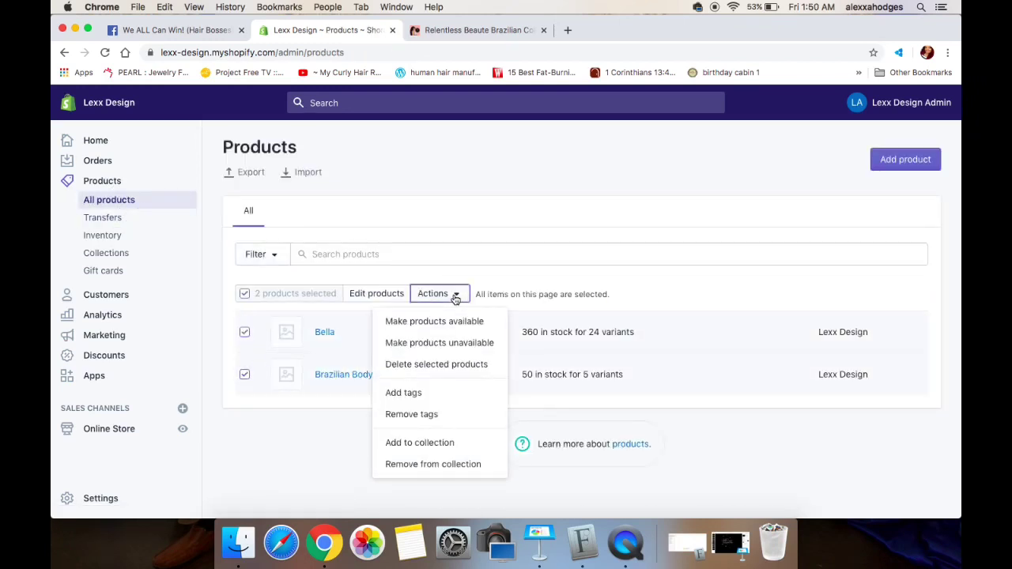
{"action": "left_click", "coordinate": [459, 448]}
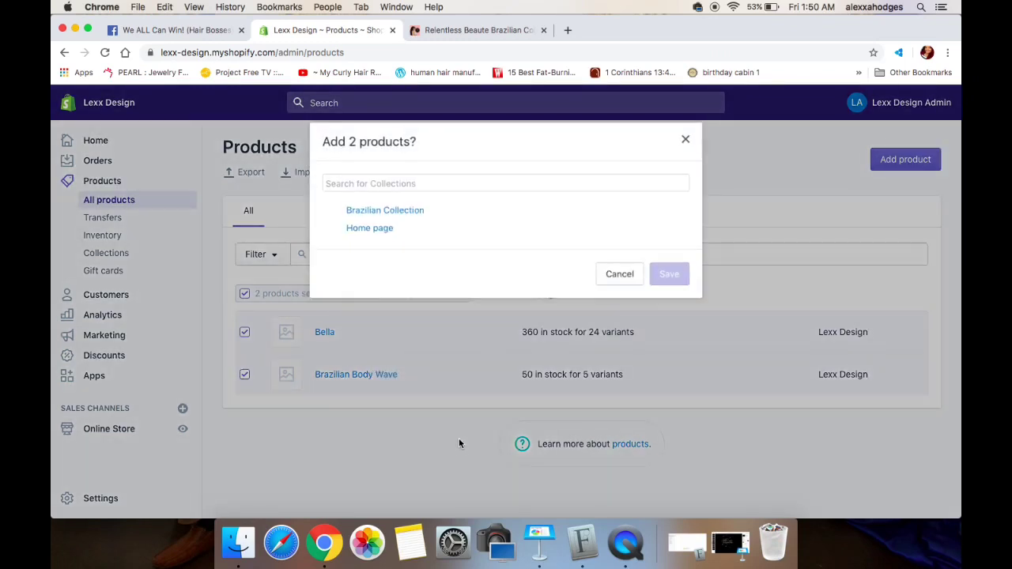
{"action": "left_click", "coordinate": [429, 218]}
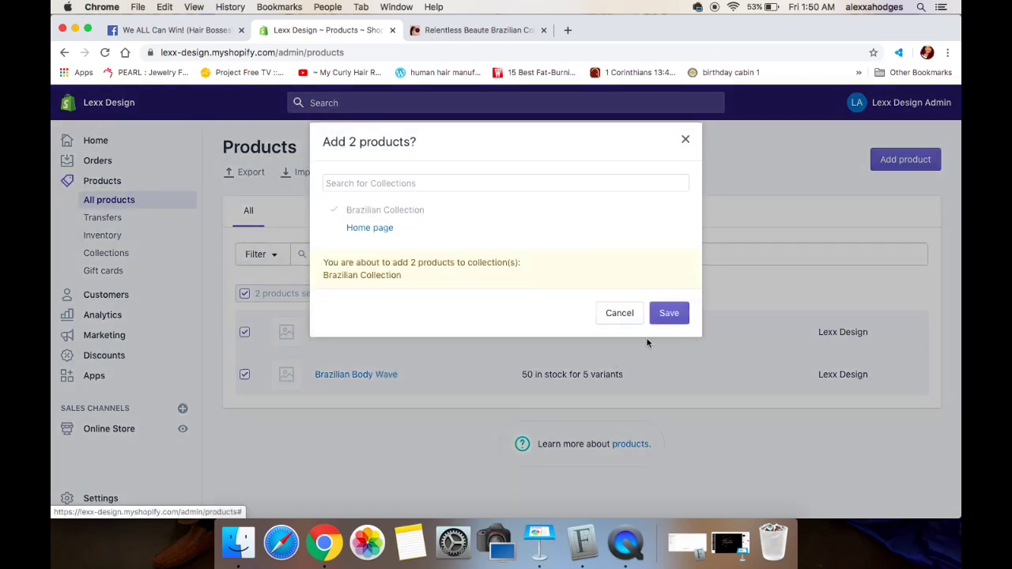
{"action": "left_click", "coordinate": [680, 322]}
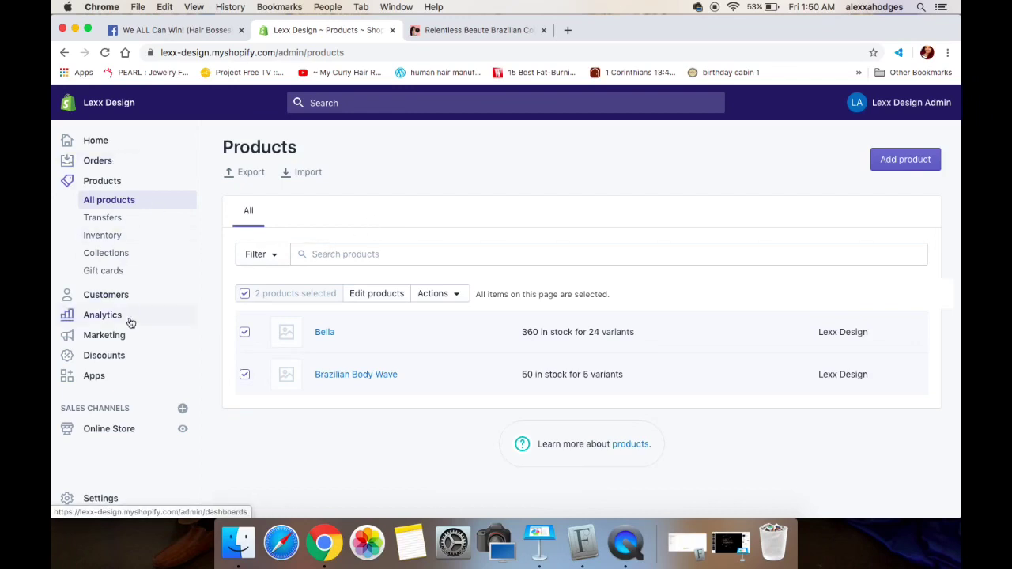
Start a new Online Store page titled Shipping Policy, leaving the content empty.
{"action": "left_click", "coordinate": [119, 428]}
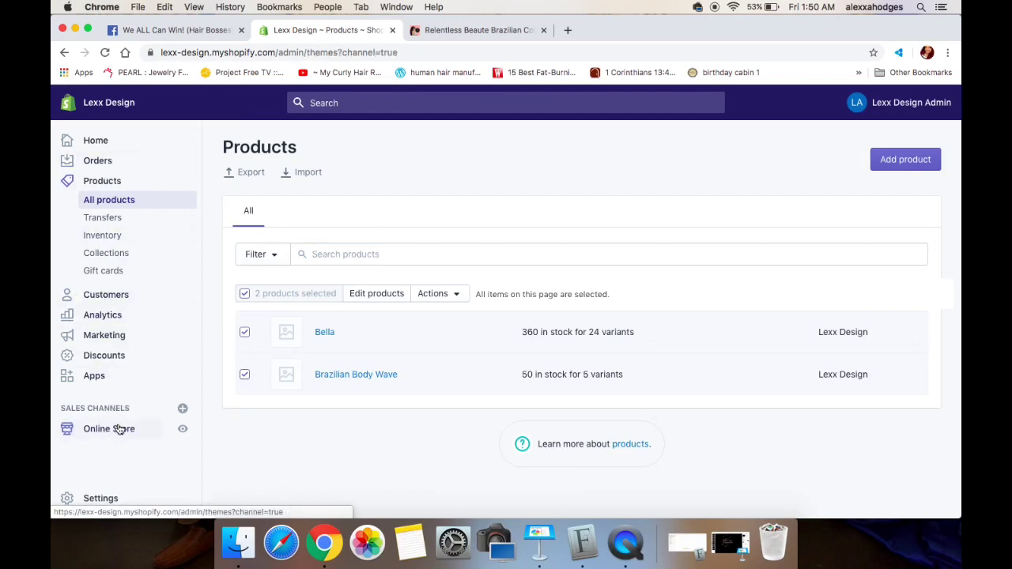
{"action": "left_click", "coordinate": [105, 392]}
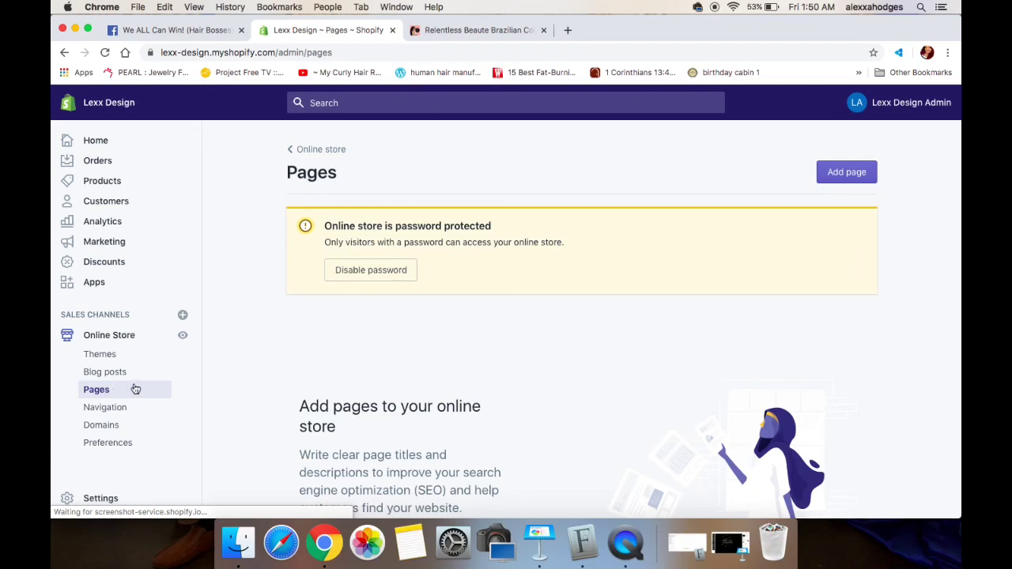
{"action": "left_click", "coordinate": [836, 175]}
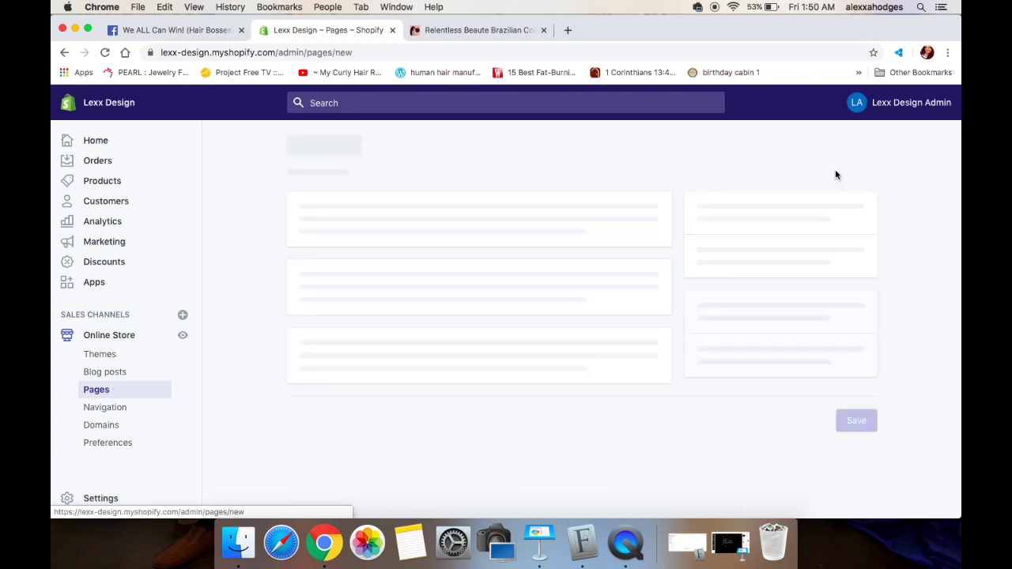
{"action": "left_click", "coordinate": [515, 257]}
{"action": "type", "text": "Shipping Policy"}
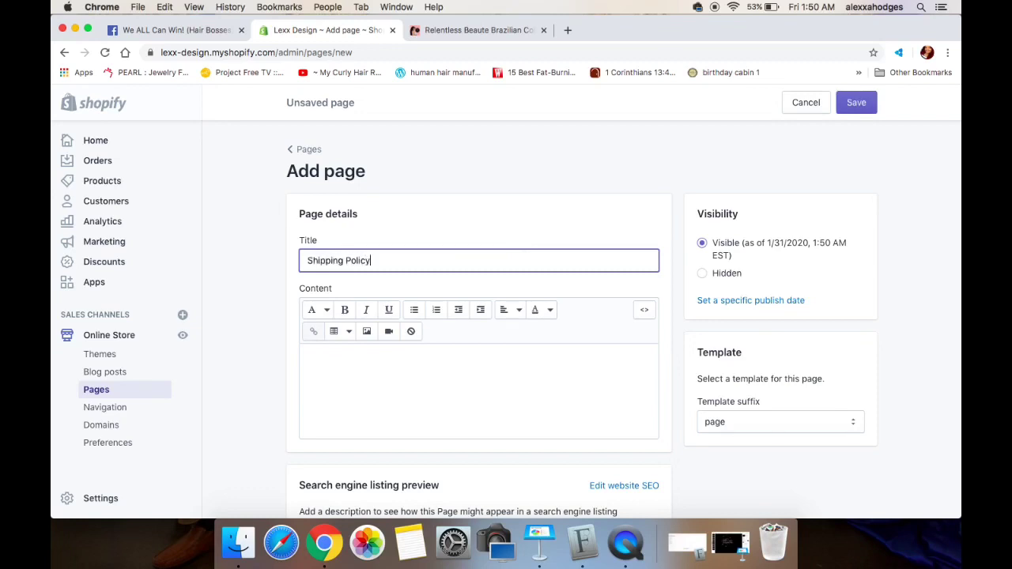
{"action": "left_click", "coordinate": [485, 394]}
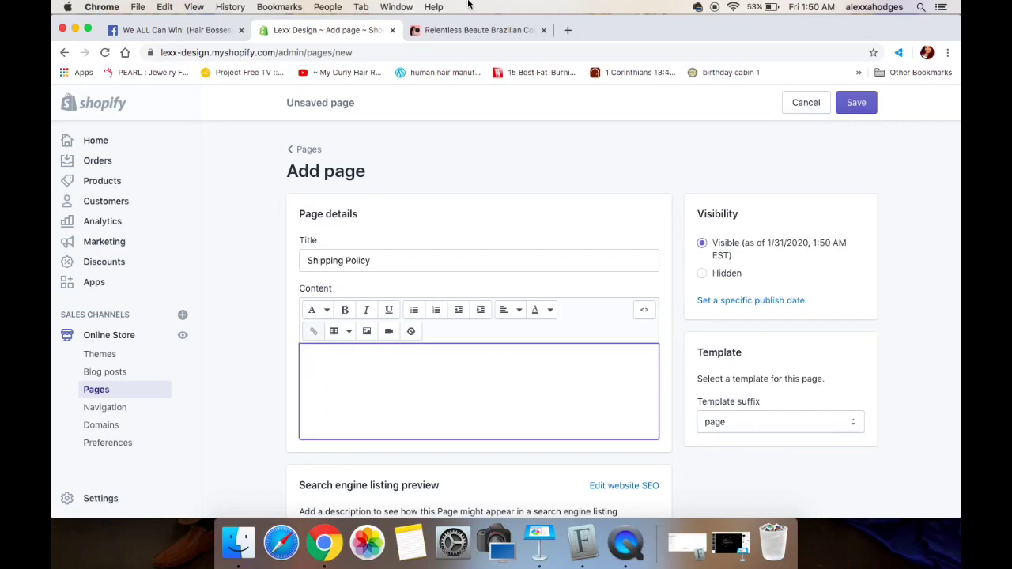
{"action": "left_click", "coordinate": [472, 32]}
Open the storefront's Shipping page from the MORE > FAQ menu.
{"action": "mouse_move", "coordinate": [736, 197]}
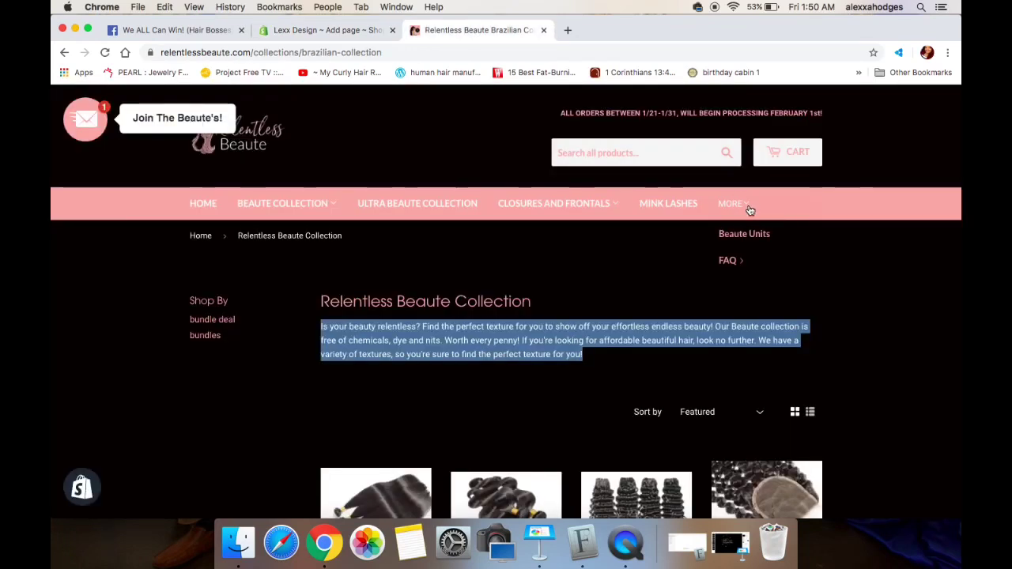
{"action": "left_click", "coordinate": [743, 261]}
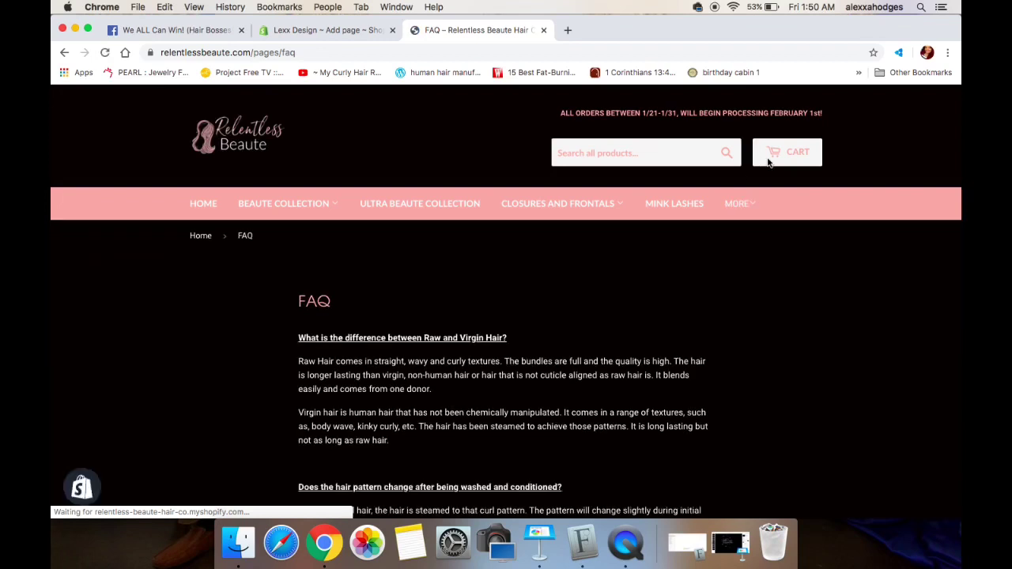
{"action": "left_click", "coordinate": [747, 204]}
{"action": "mouse_move", "coordinate": [718, 262]}
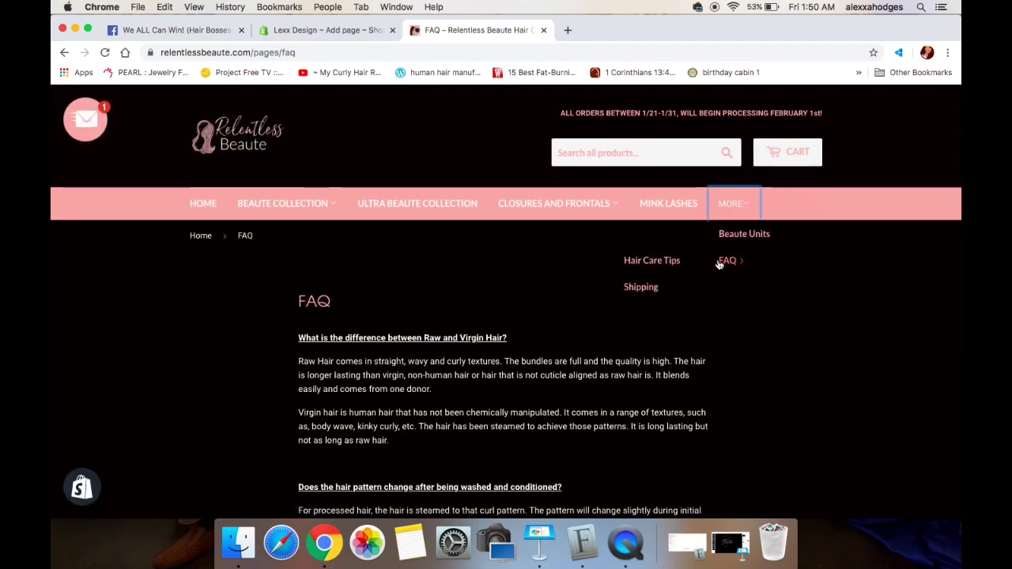
{"action": "left_click", "coordinate": [667, 284]}
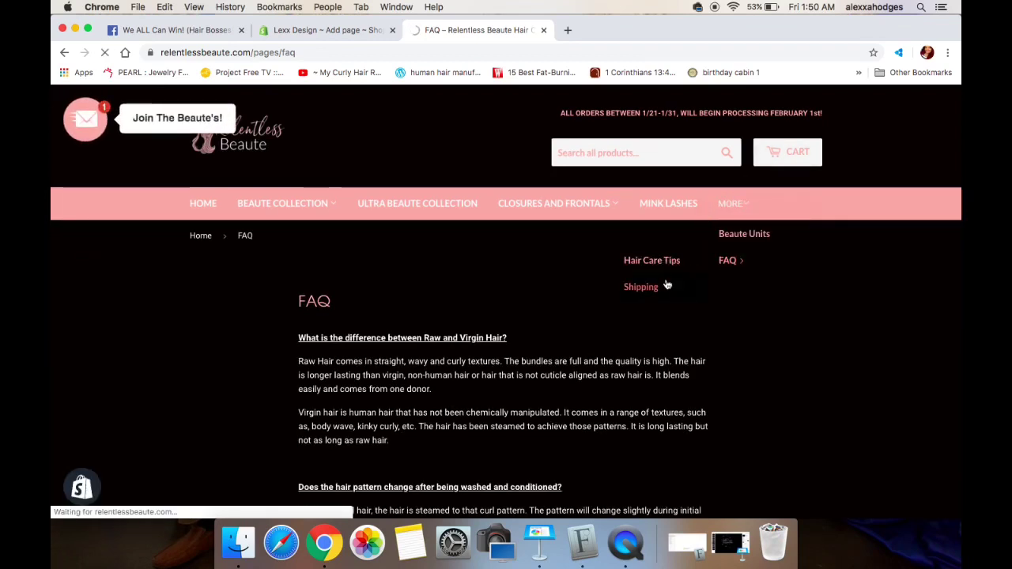
Copy the full Store & Shipping Policy text and return to the Shopify page.
{"action": "scroll", "coordinate": [584, 302], "scroll_direction": "down", "scroll_amount": 3}
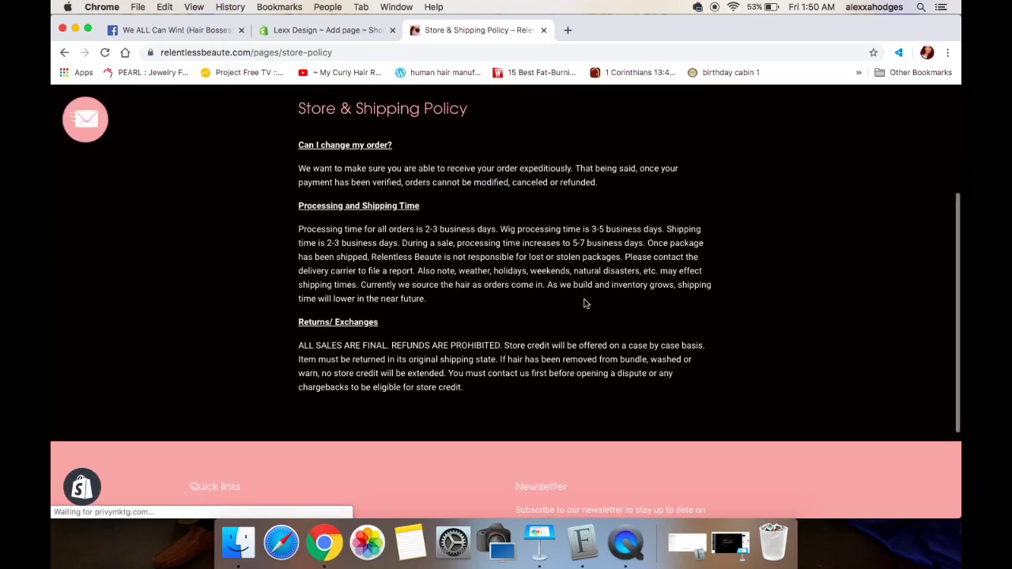
{"action": "scroll", "coordinate": [585, 304], "scroll_direction": "up", "scroll_amount": 1}
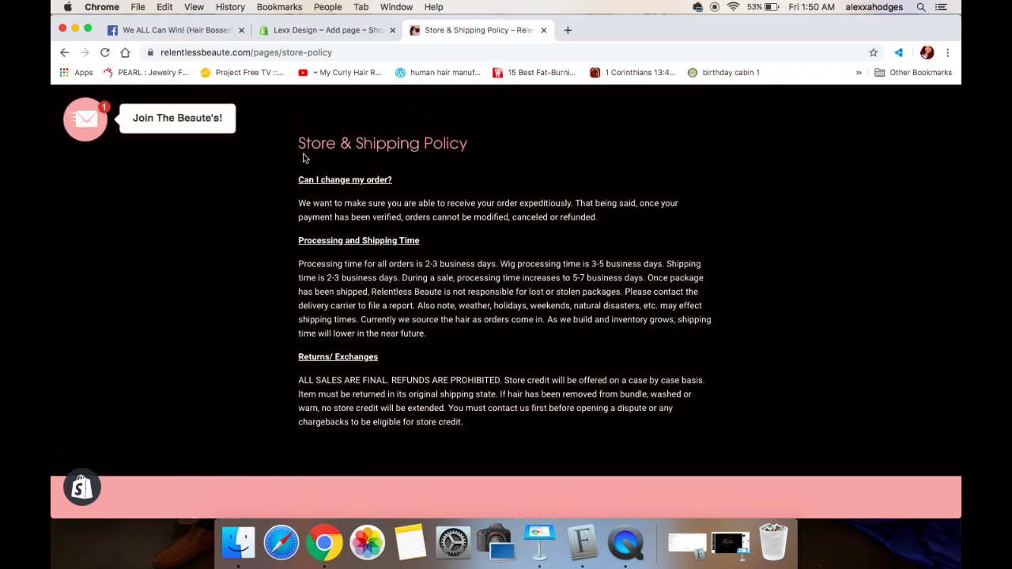
{"action": "left_click_drag", "start_coordinate": [298, 144], "coordinate": [460, 422]}
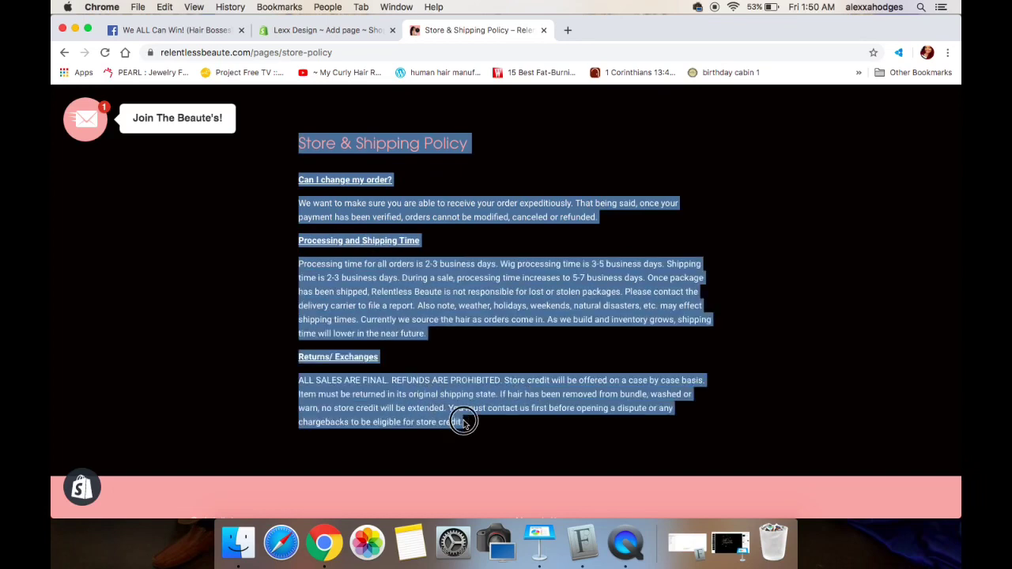
{"action": "key", "text": "super+c"}
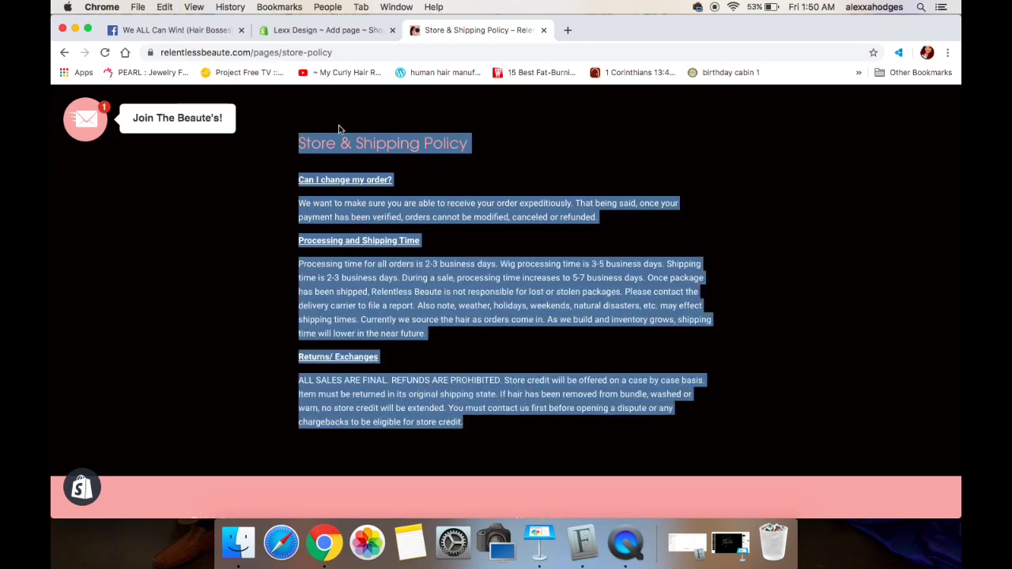
{"action": "left_click", "coordinate": [312, 30]}
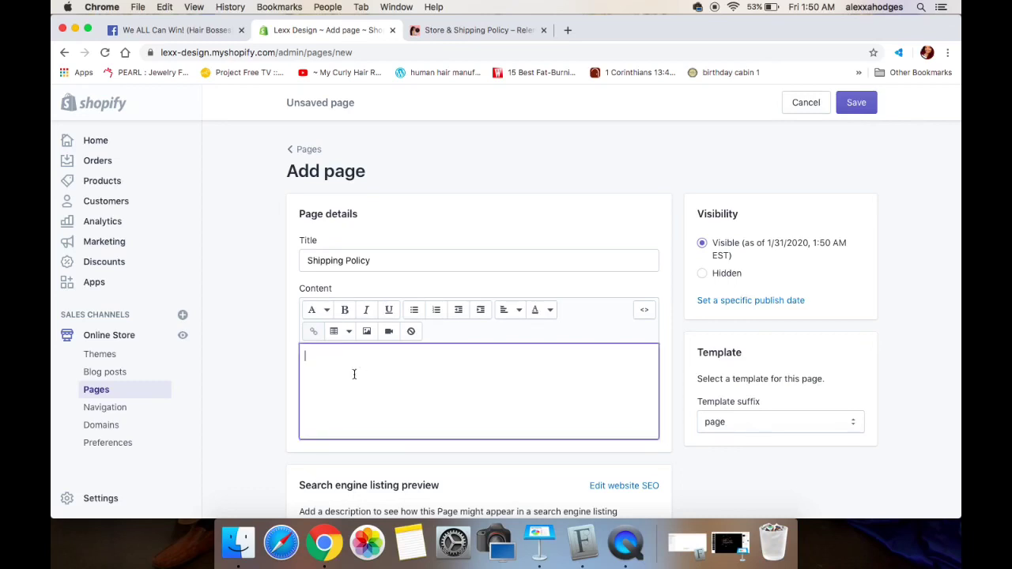
Paste the copied shipping policy into the page content and save the Shipping Policy page.
{"action": "key", "text": "super+v"}
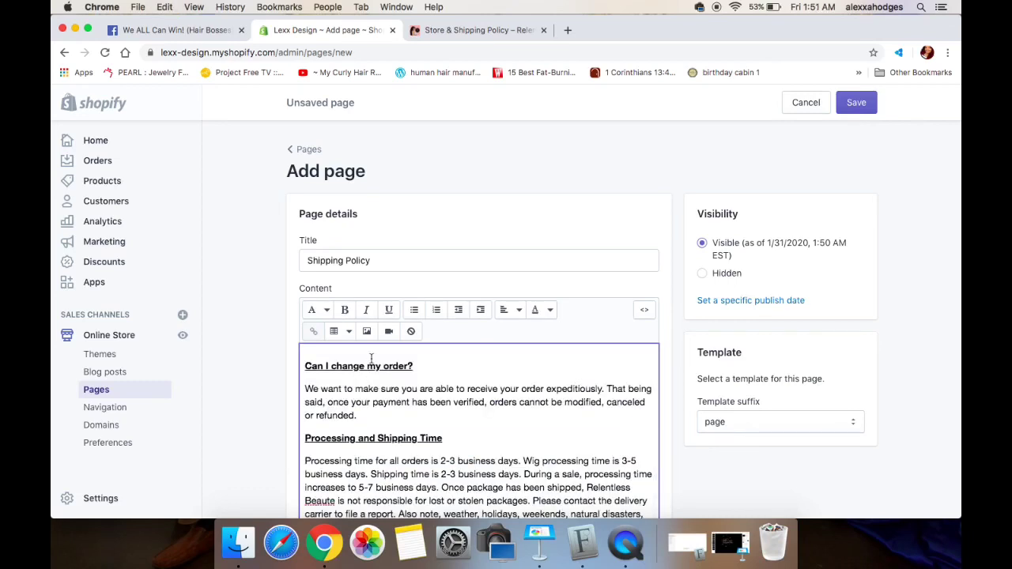
{"action": "left_click", "coordinate": [306, 361]}
{"action": "scroll", "coordinate": [465, 378], "scroll_direction": "down", "scroll_amount": 5}
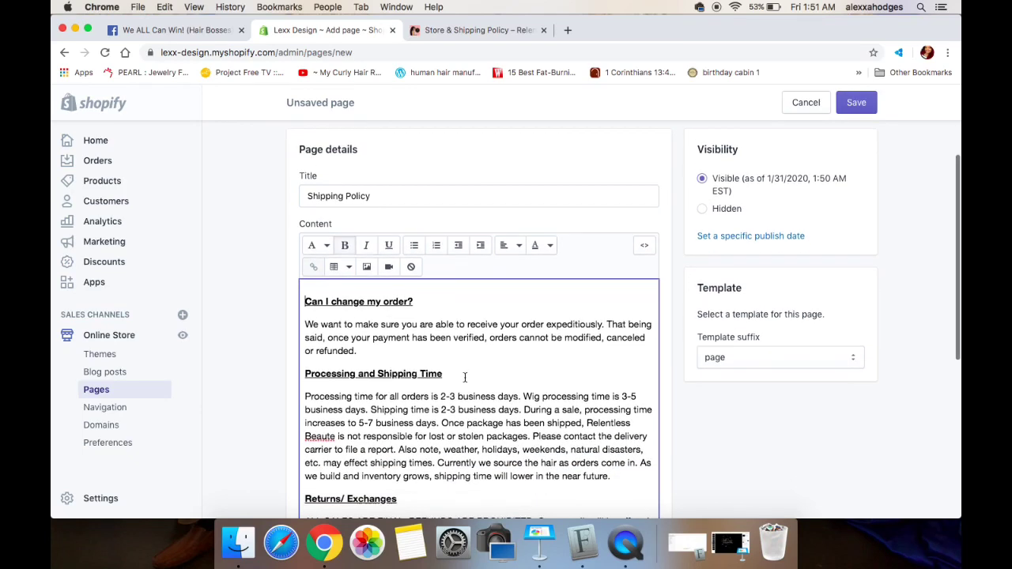
{"action": "scroll", "coordinate": [465, 377], "scroll_direction": "down", "scroll_amount": 4}
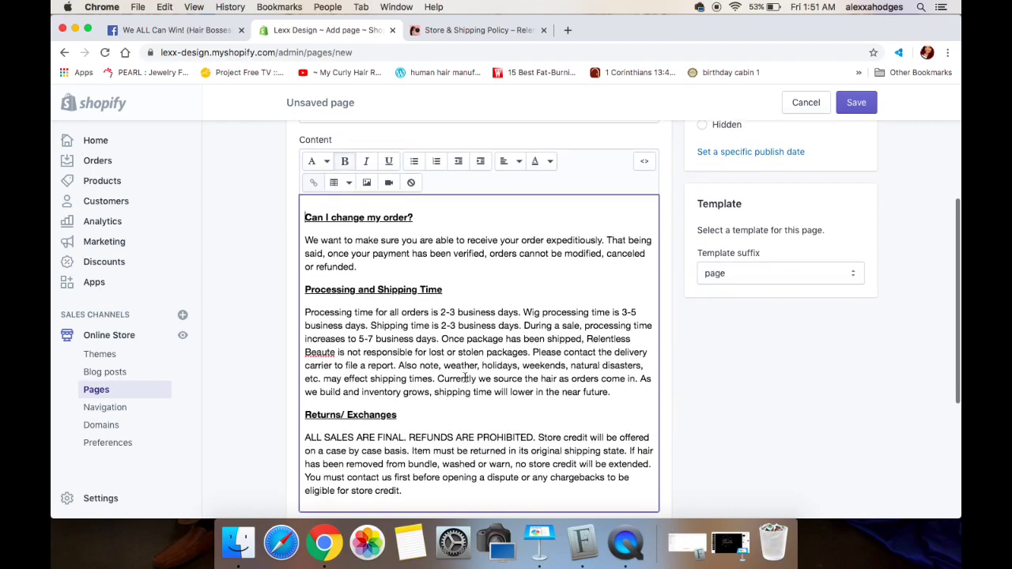
{"action": "scroll", "coordinate": [465, 377], "scroll_direction": "down", "scroll_amount": 1}
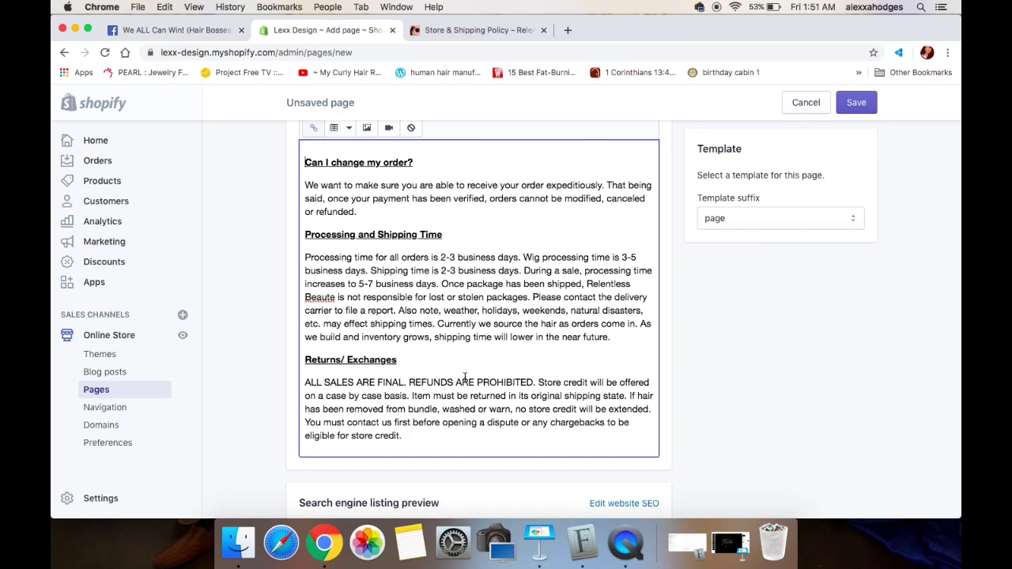
{"action": "scroll", "coordinate": [465, 377], "scroll_direction": "down", "scroll_amount": 2}
{"action": "scroll", "coordinate": [465, 377], "scroll_direction": "down", "scroll_amount": 5}
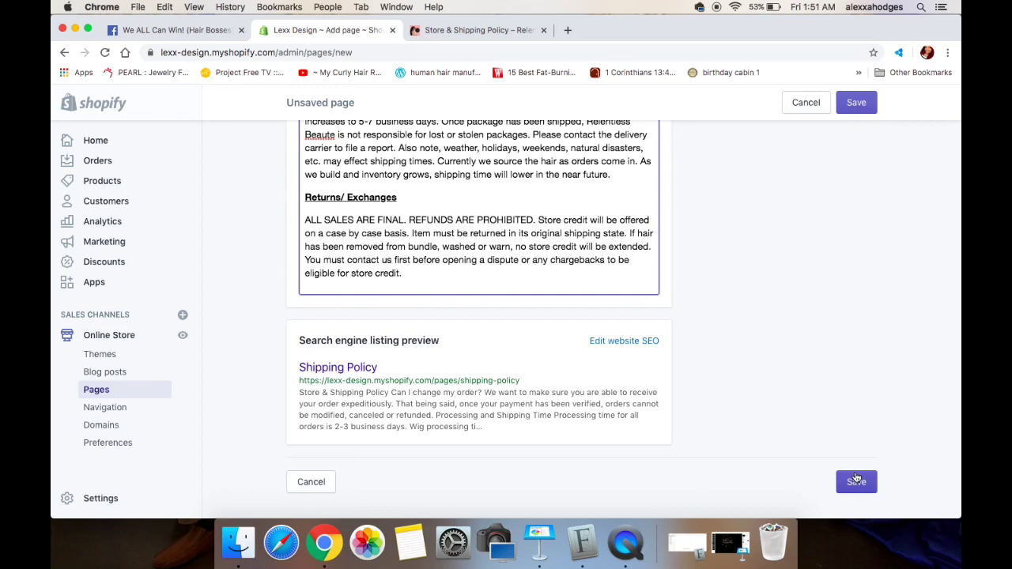
{"action": "left_click", "coordinate": [856, 479]}
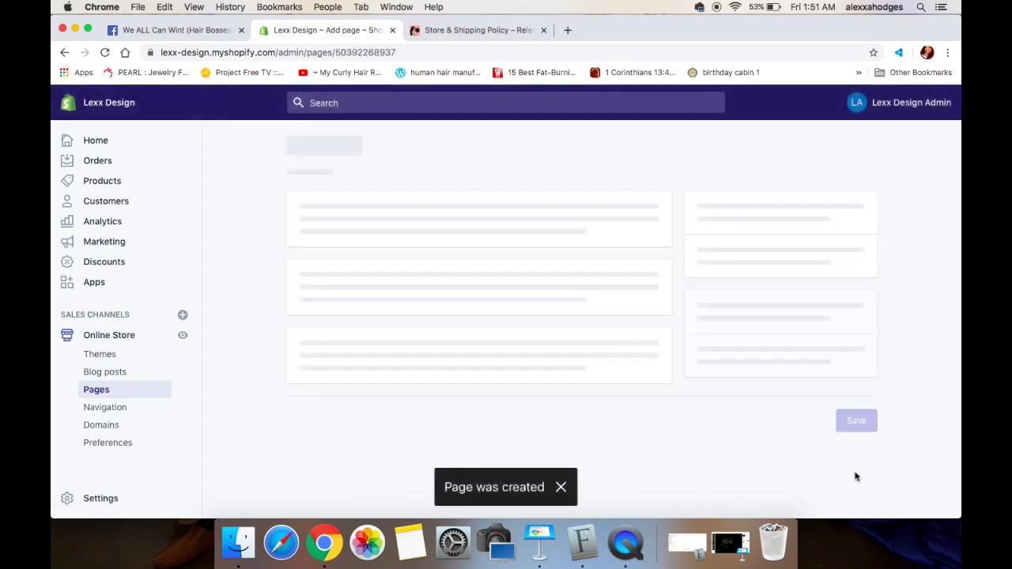
Remove the Catalog item from the Main menu.
{"action": "left_click", "coordinate": [111, 409]}
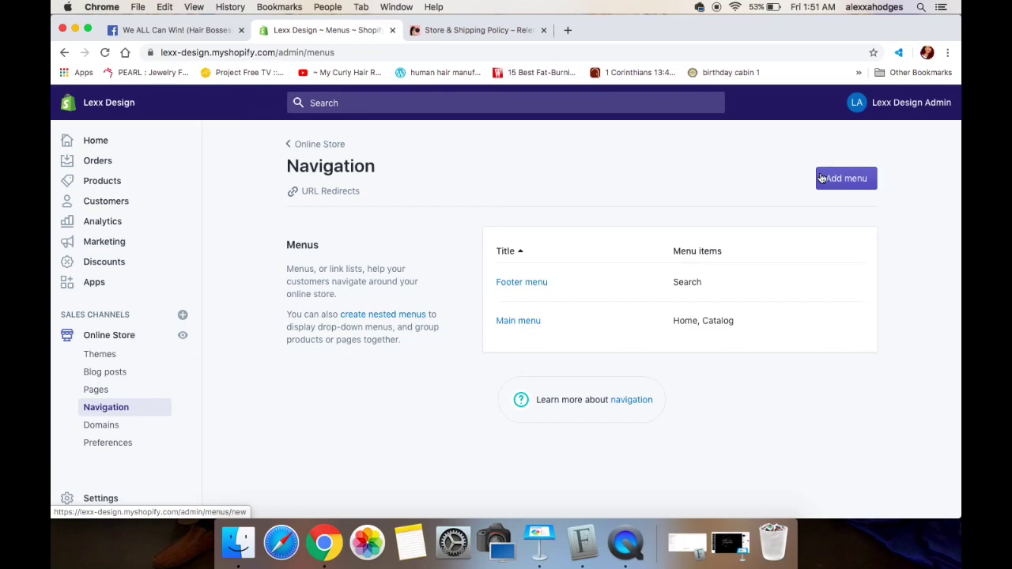
{"action": "left_click", "coordinate": [532, 321]}
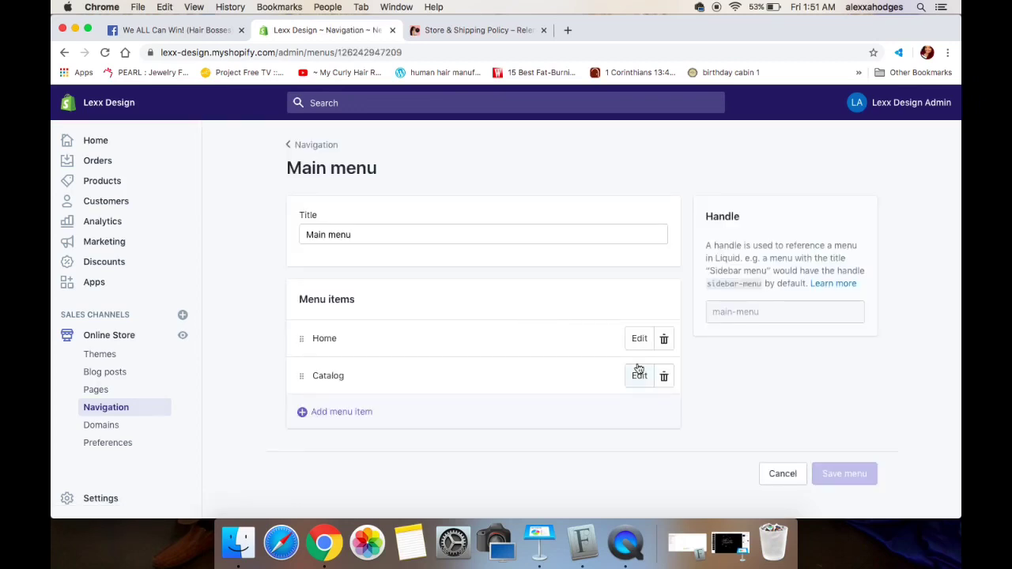
{"action": "left_click", "coordinate": [666, 376]}
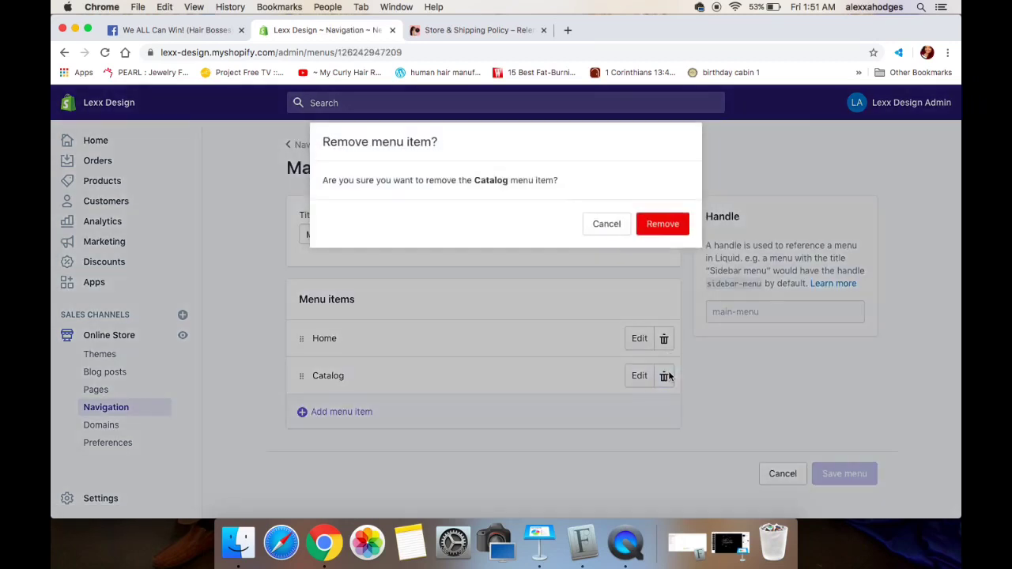
{"action": "left_click", "coordinate": [662, 224]}
Add a 'Brazilian Collection' menu item linked to Collections > Brazilian Collection.
{"action": "left_click", "coordinate": [377, 376]}
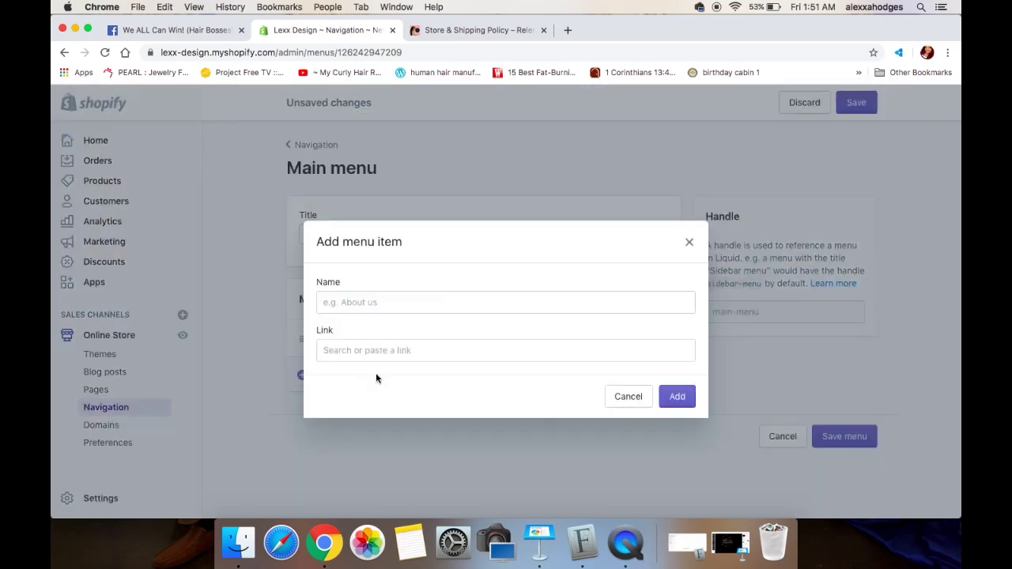
{"action": "left_click", "coordinate": [389, 303]}
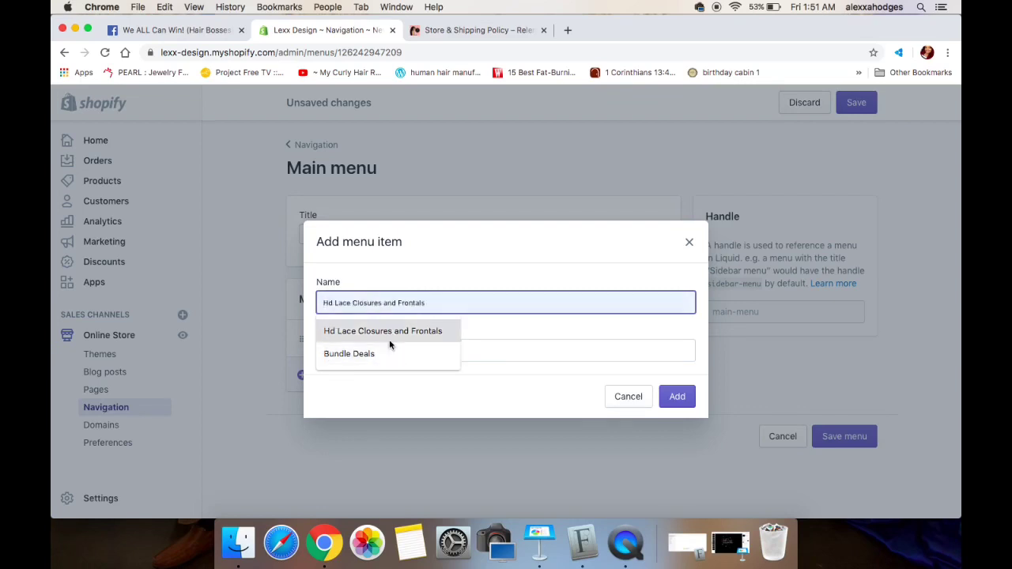
{"action": "type", "text": "Brazilian Collection"}
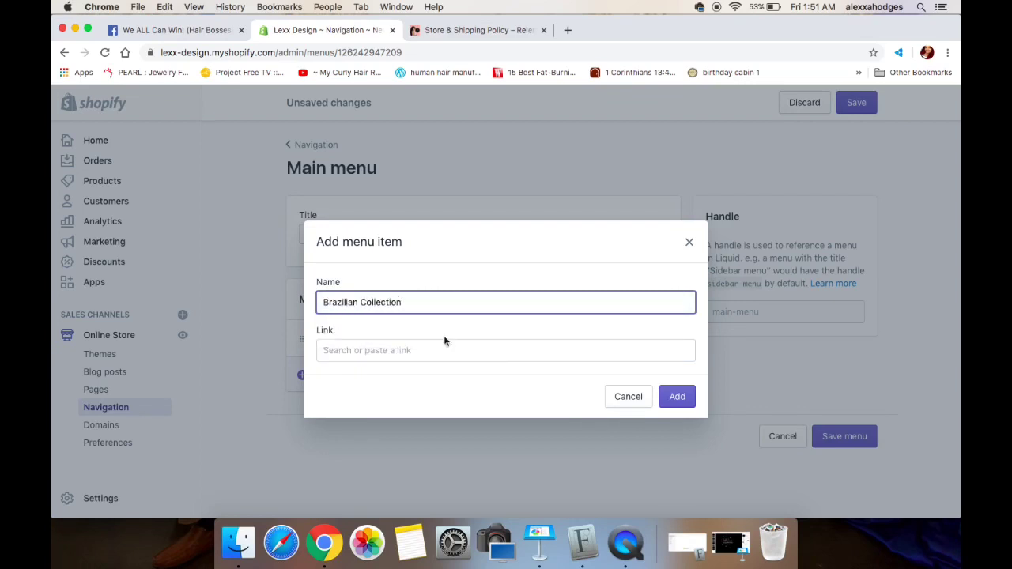
{"action": "left_click", "coordinate": [445, 341]}
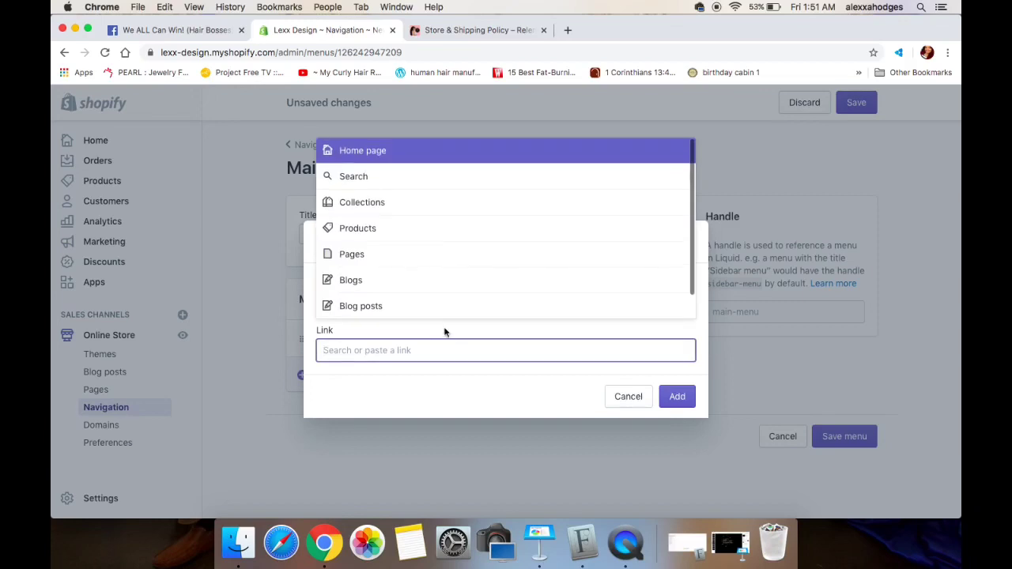
{"action": "left_click", "coordinate": [432, 206]}
{"action": "left_click", "coordinate": [424, 269]}
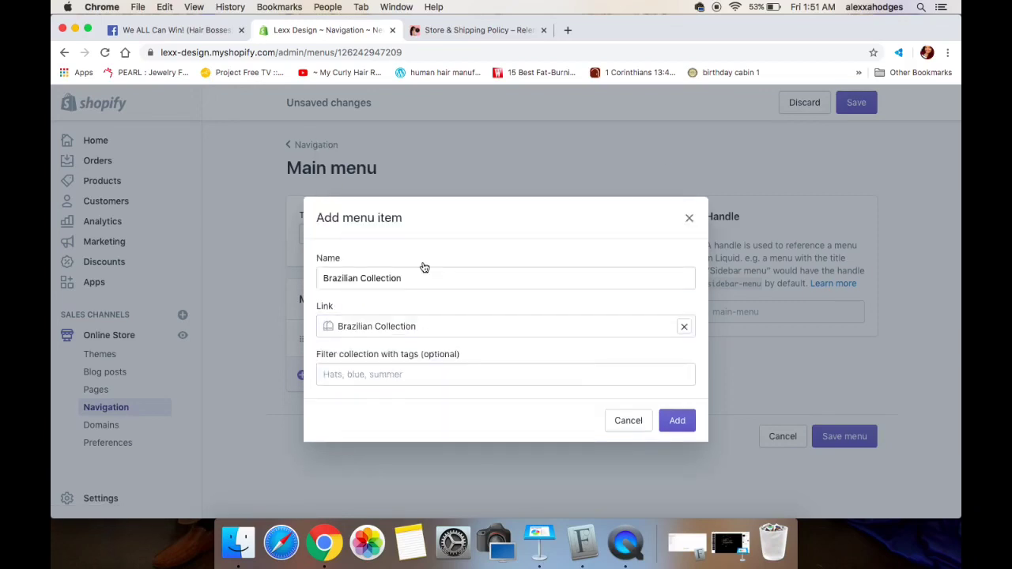
{"action": "left_click", "coordinate": [677, 420]}
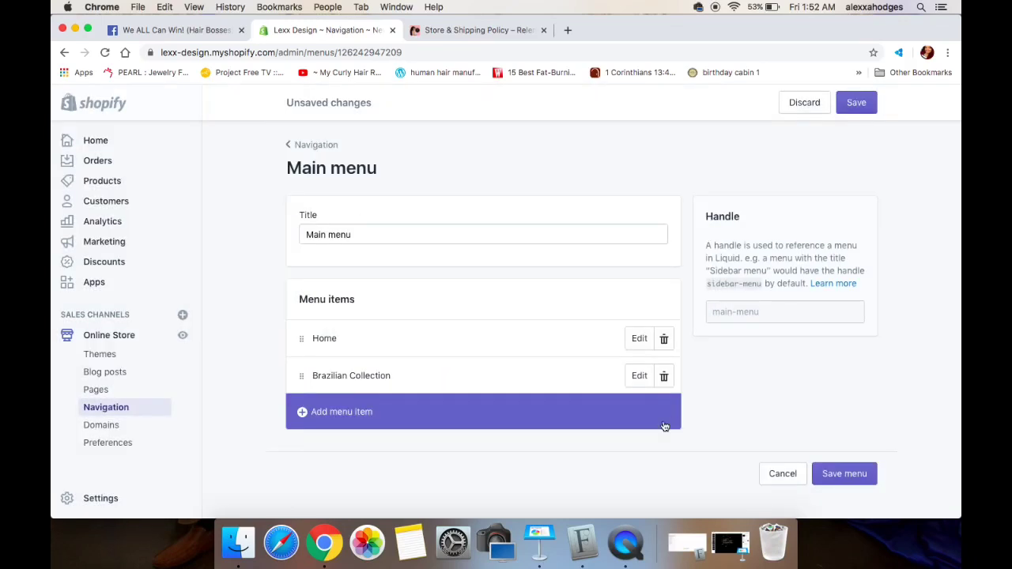
{"action": "left_click", "coordinate": [664, 423]}
Add a 'Shipping Policy' menu item linked to the Shipping Policy page.
{"action": "left_click", "coordinate": [543, 303]}
{"action": "type", "text": "Shipping Policy"}
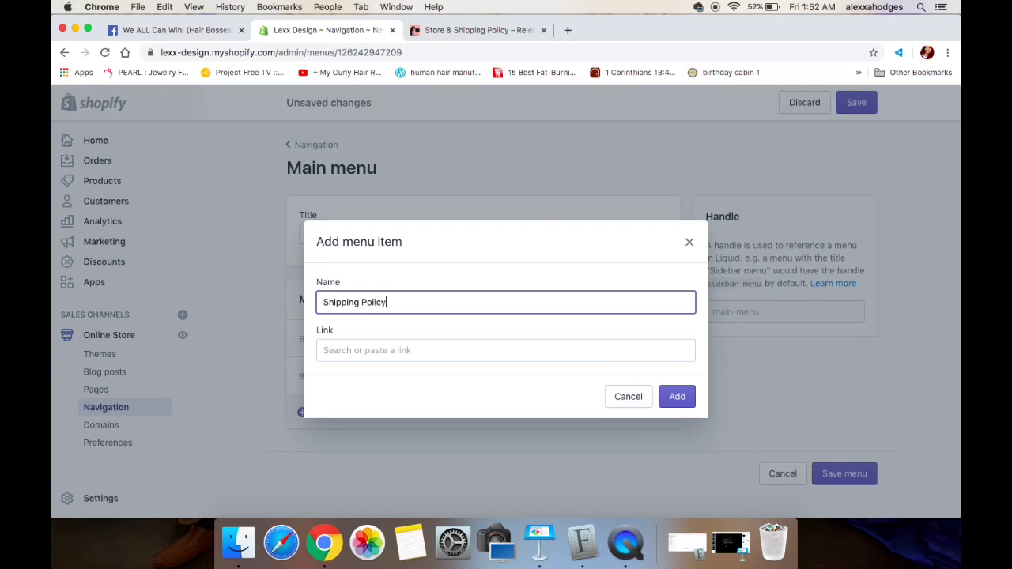
{"action": "left_click", "coordinate": [531, 345]}
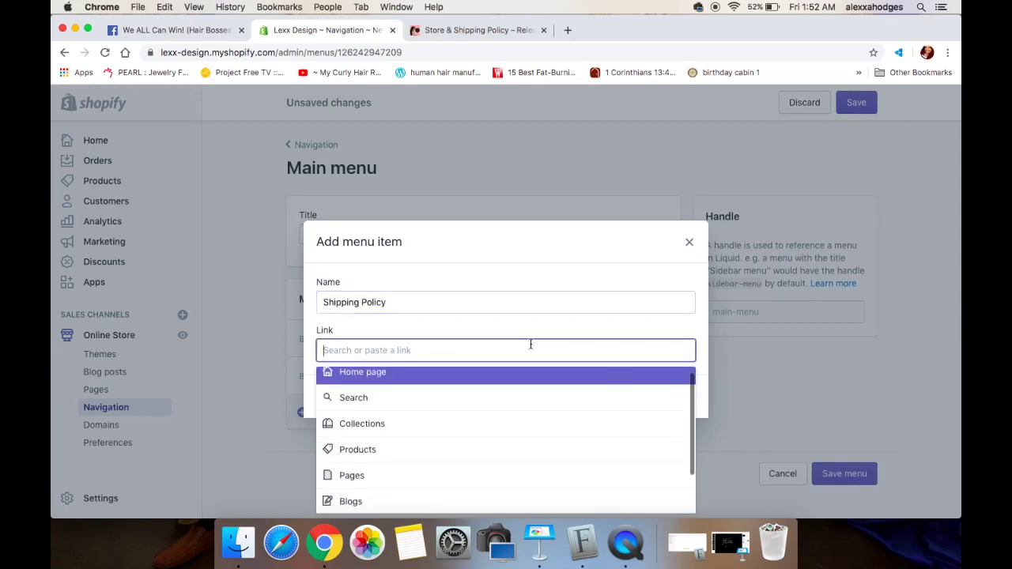
{"action": "left_click", "coordinate": [439, 492]}
{"action": "left_click", "coordinate": [418, 406]}
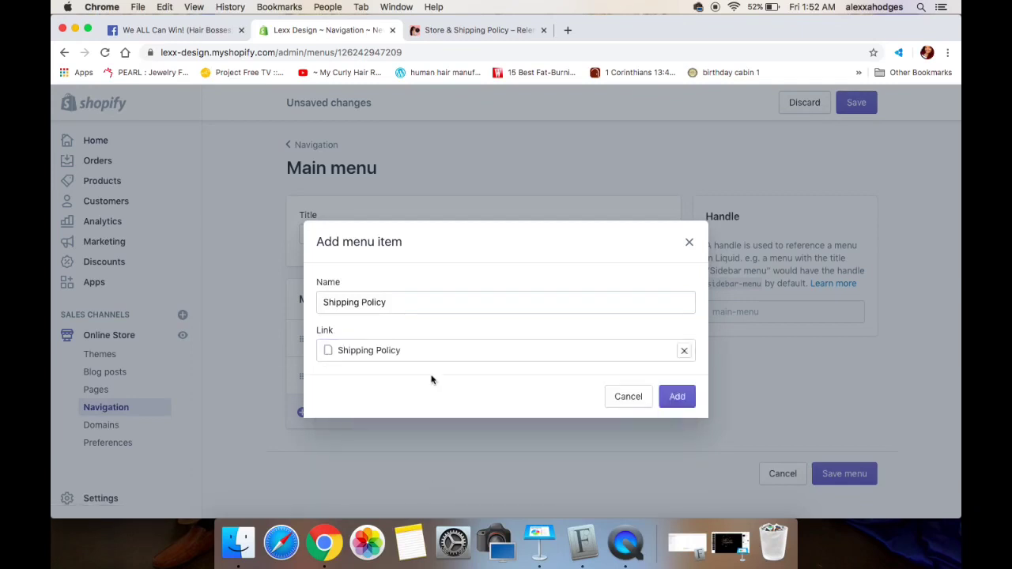
{"action": "left_click", "coordinate": [675, 395]}
Save the main menu and return to the admin Home page.
{"action": "scroll", "coordinate": [858, 468], "scroll_direction": "down", "scroll_amount": 1}
{"action": "left_click", "coordinate": [856, 495]}
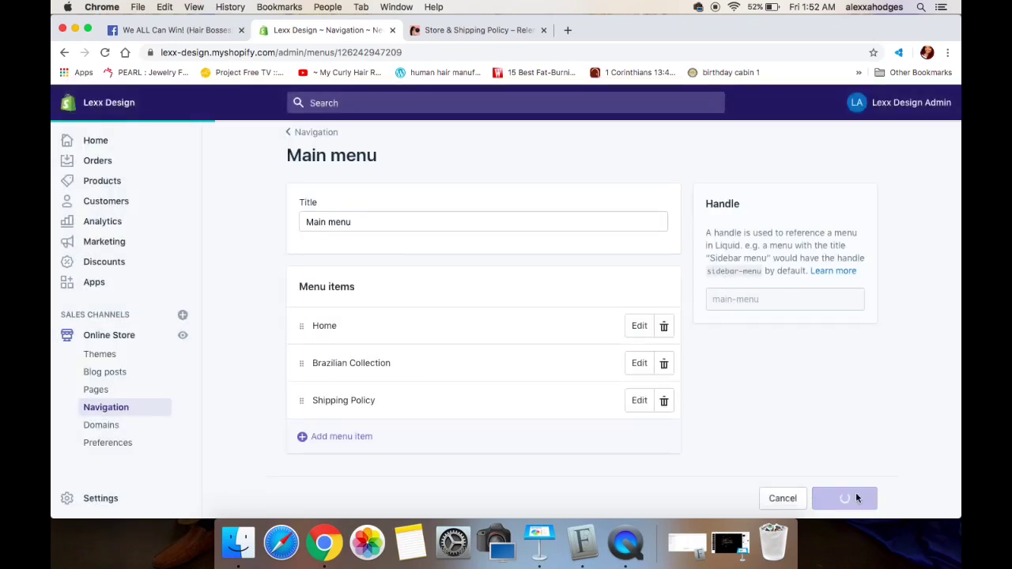
{"action": "left_click", "coordinate": [99, 140]}
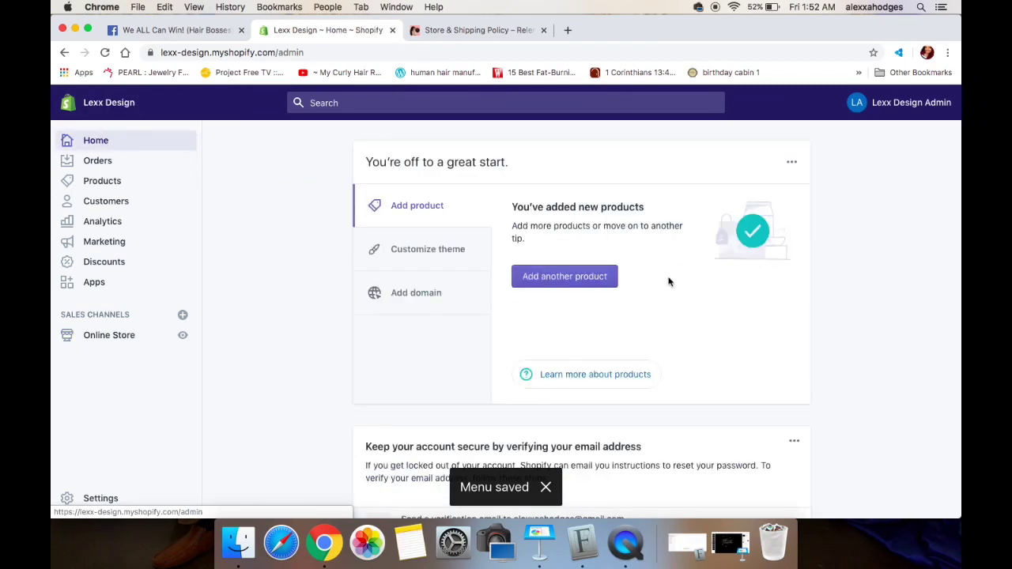
Launch the Debut theme's editor from the Customize theme setup step on Home.
{"action": "left_click", "coordinate": [427, 255]}
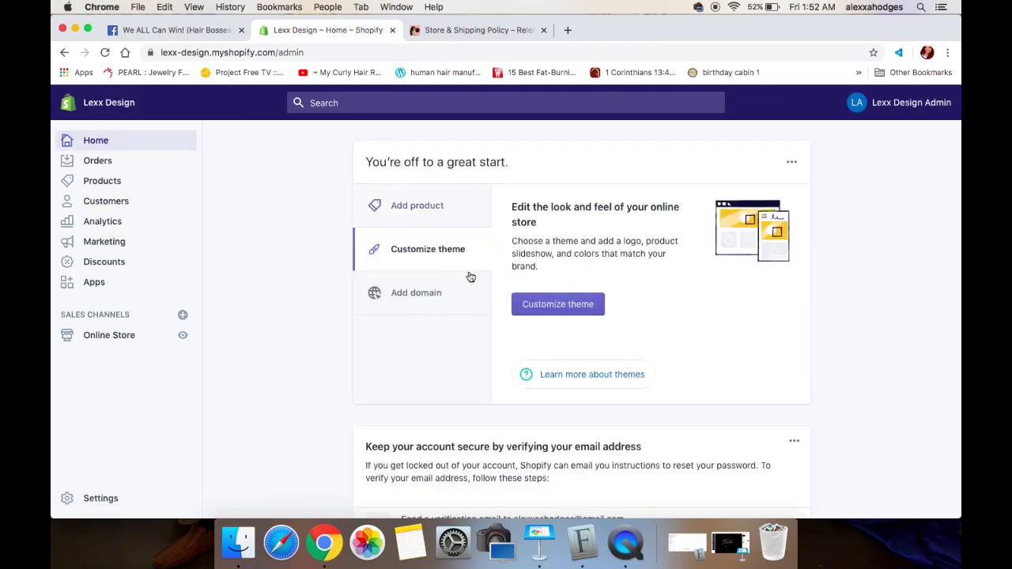
{"action": "left_click", "coordinate": [536, 304]}
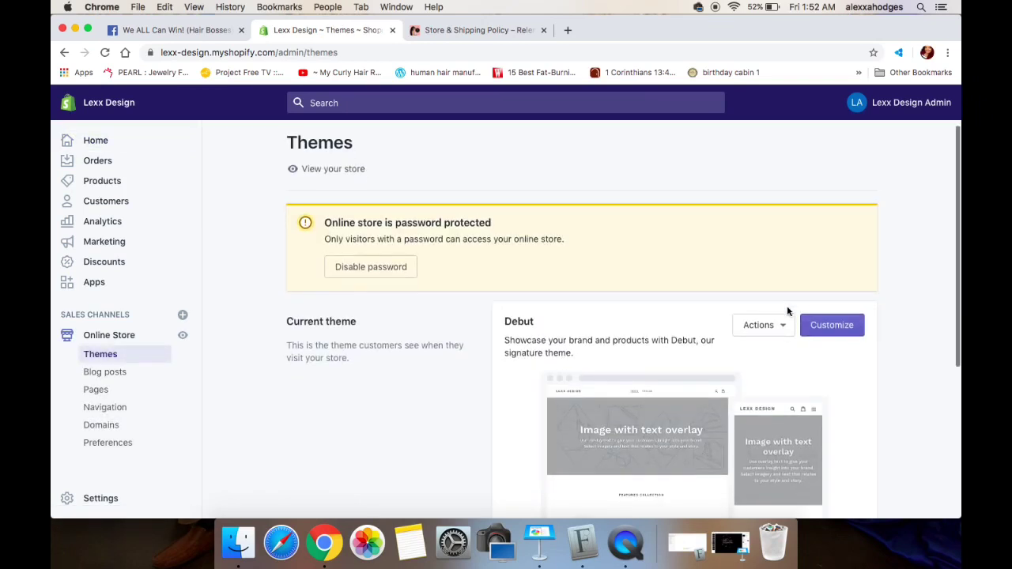
{"action": "scroll", "coordinate": [784, 310], "scroll_direction": "down", "scroll_amount": 3}
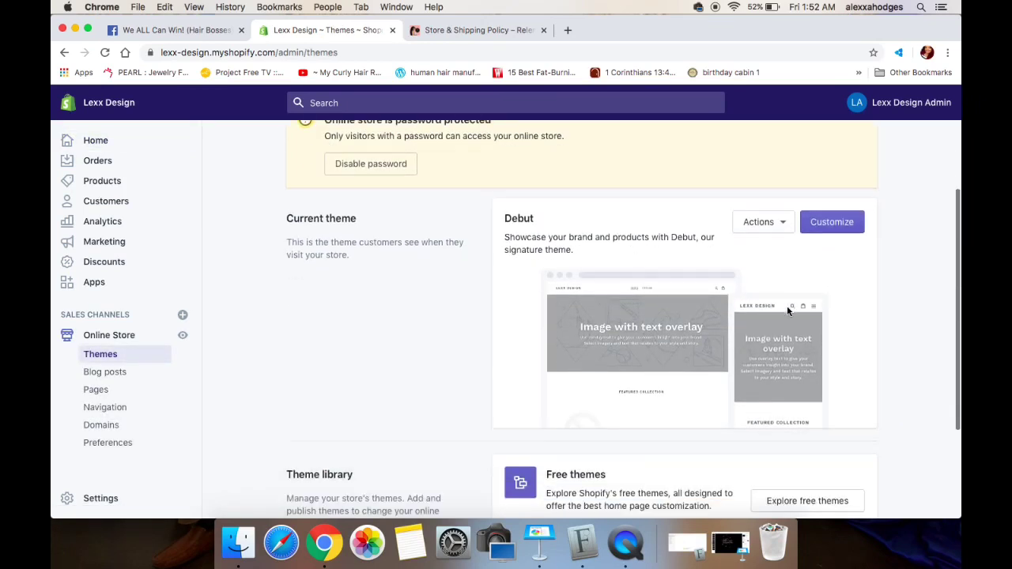
{"action": "left_click", "coordinate": [824, 230]}
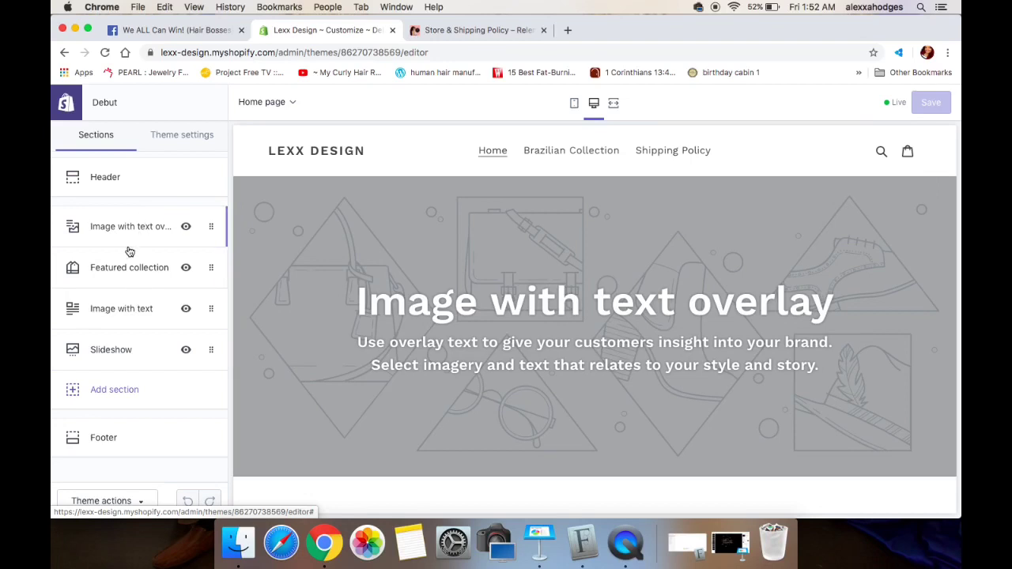
Select the Header section and test the Brazilian Collection header link in the preview.
{"action": "left_click", "coordinate": [113, 175]}
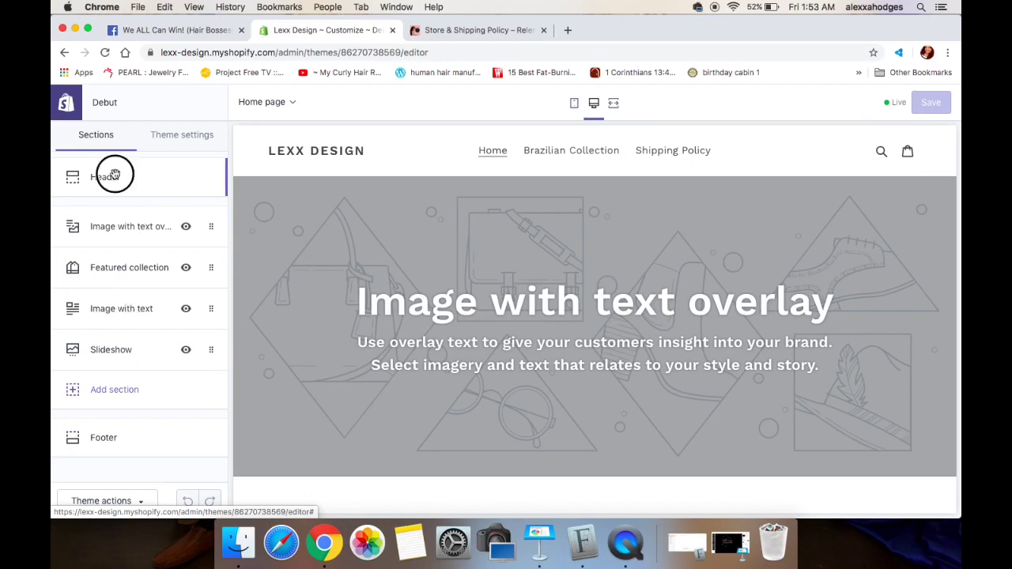
{"action": "scroll", "coordinate": [128, 215], "scroll_direction": "down", "scroll_amount": 4}
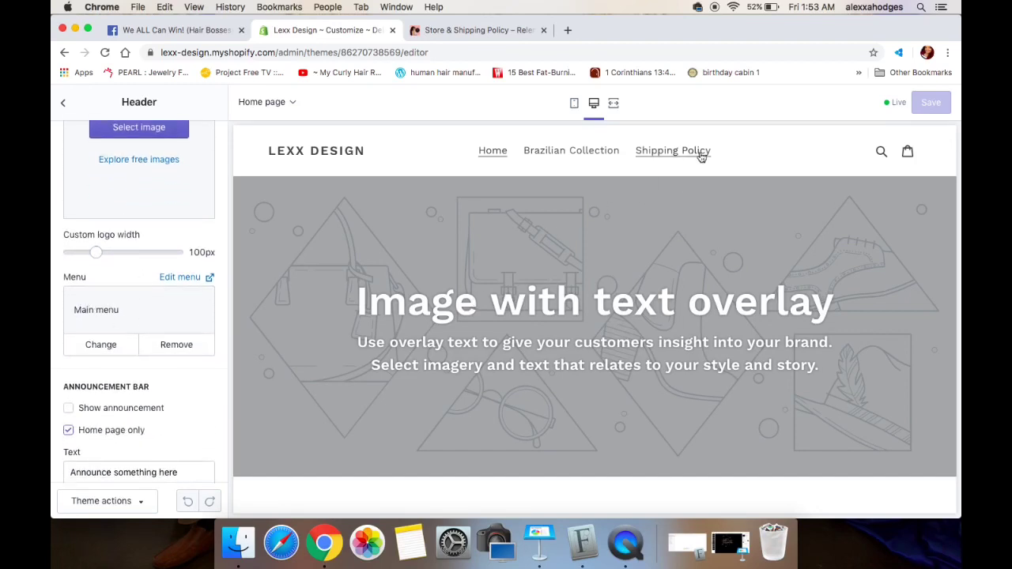
{"action": "left_click", "coordinate": [543, 155]}
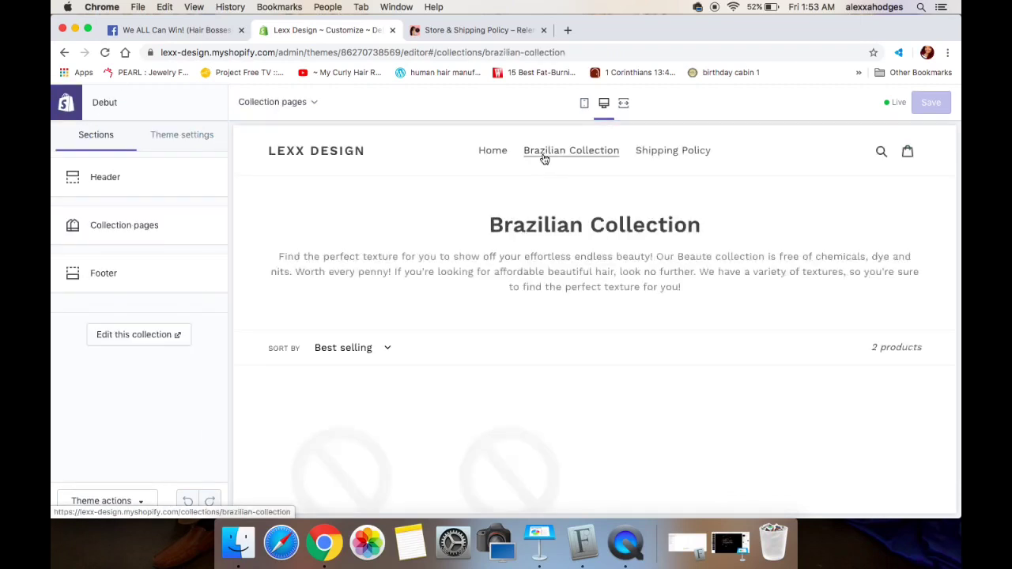
{"action": "scroll", "coordinate": [630, 207], "scroll_direction": "down", "scroll_amount": 5}
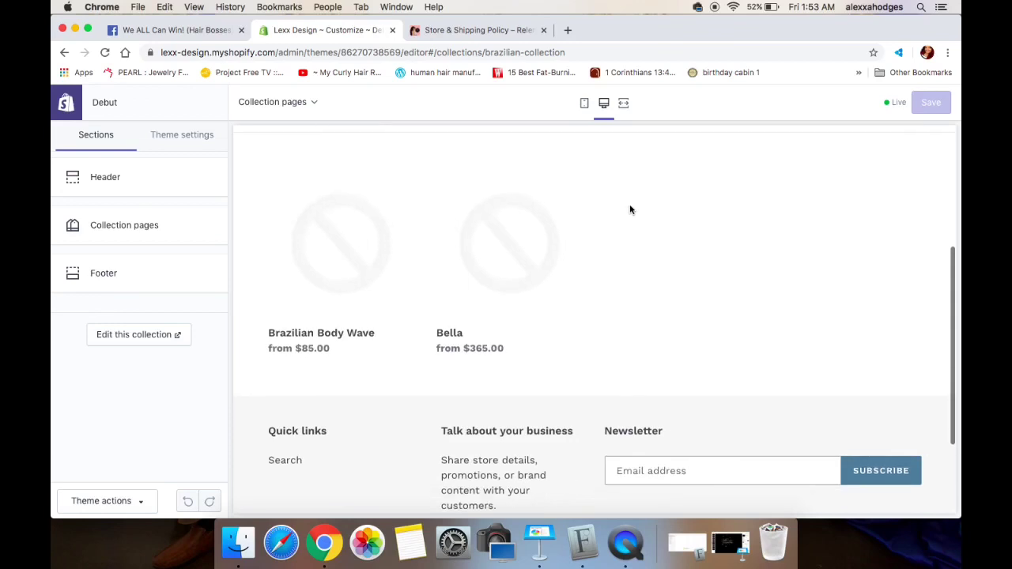
{"action": "scroll", "coordinate": [631, 209], "scroll_direction": "up", "scroll_amount": 5}
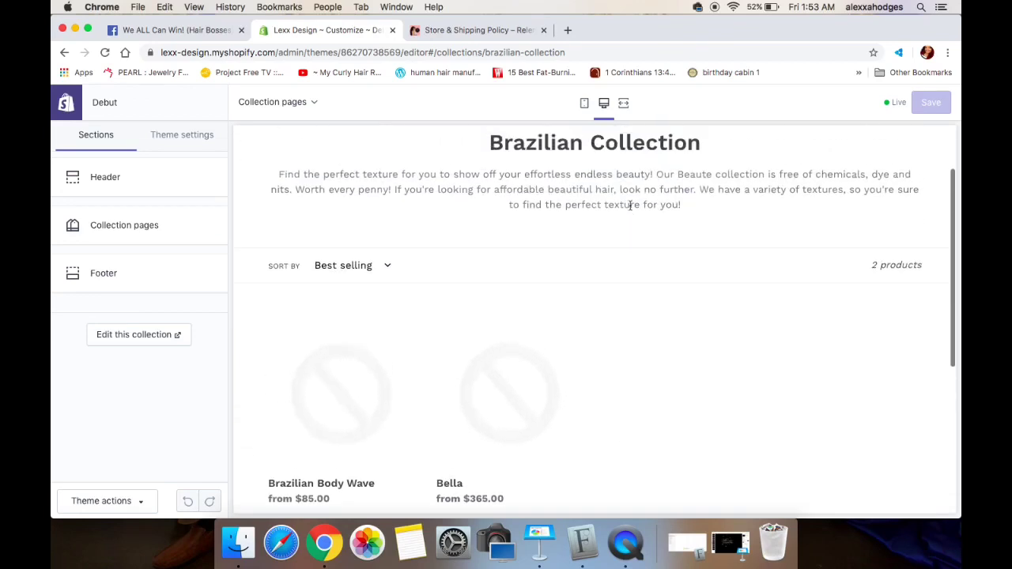
Test the Shipping Policy header link and review the Shipping Policy page text.
{"action": "left_click", "coordinate": [656, 157]}
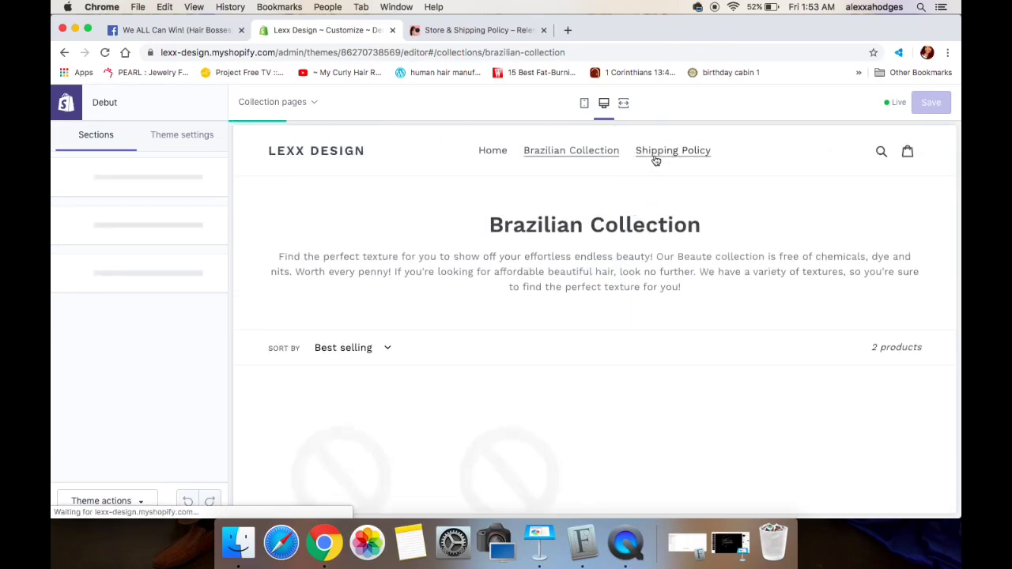
{"action": "scroll", "coordinate": [653, 344], "scroll_direction": "down", "scroll_amount": 5}
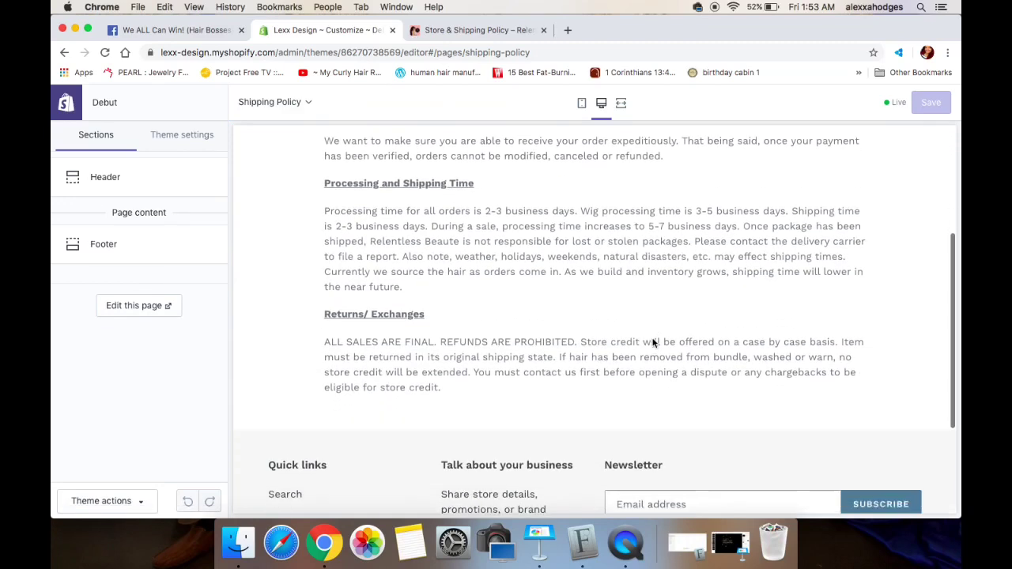
{"action": "scroll", "coordinate": [653, 343], "scroll_direction": "up", "scroll_amount": 5}
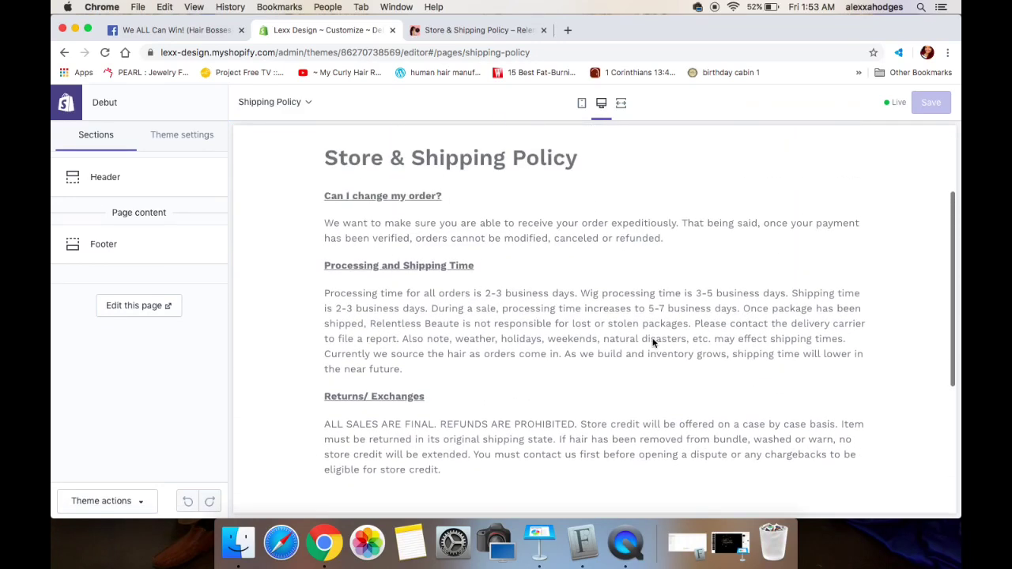
{"action": "scroll", "coordinate": [653, 343], "scroll_direction": "up", "scroll_amount": 1}
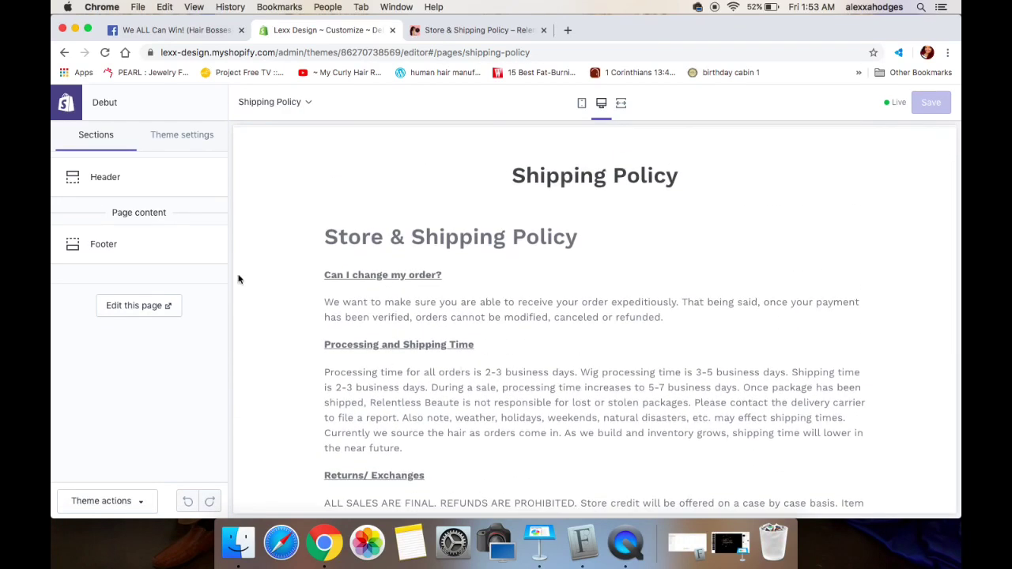